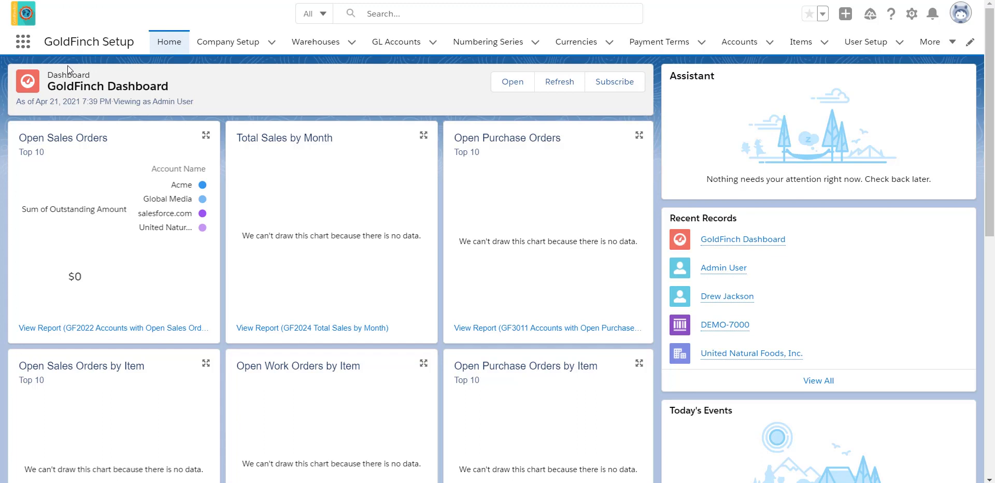
- Find GoldFinch Setup by searching 'goldfinch se' in the App Launcher, then show the Company Setup records
{"action": "left_click", "coordinate": [25, 44]}
{"action": "type", "text": "goldfinch se"}
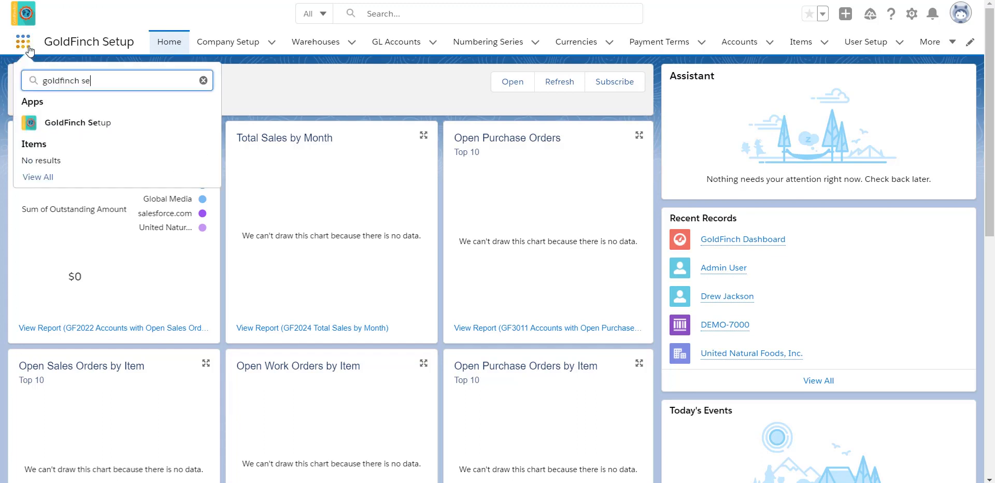
{"action": "left_click", "coordinate": [60, 123]}
{"action": "left_click", "coordinate": [232, 44]}
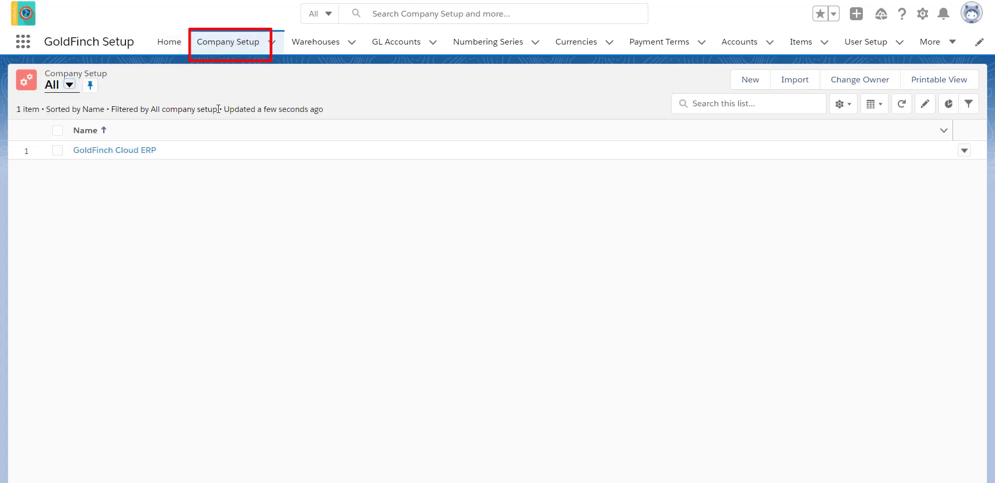
- Review the GoldFinch Cloud ERP company setup record, then go to the Warehouses list
{"action": "left_click", "coordinate": [79, 151]}
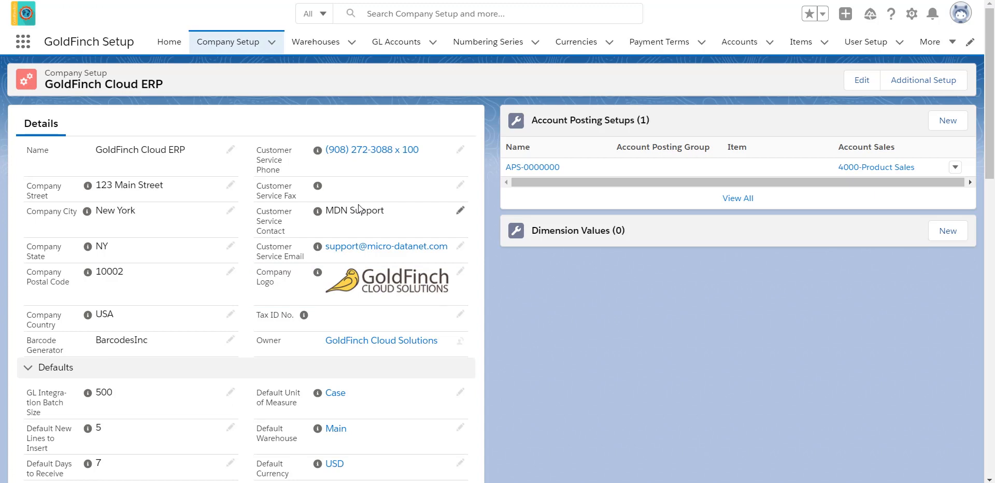
{"action": "left_click", "coordinate": [316, 45]}
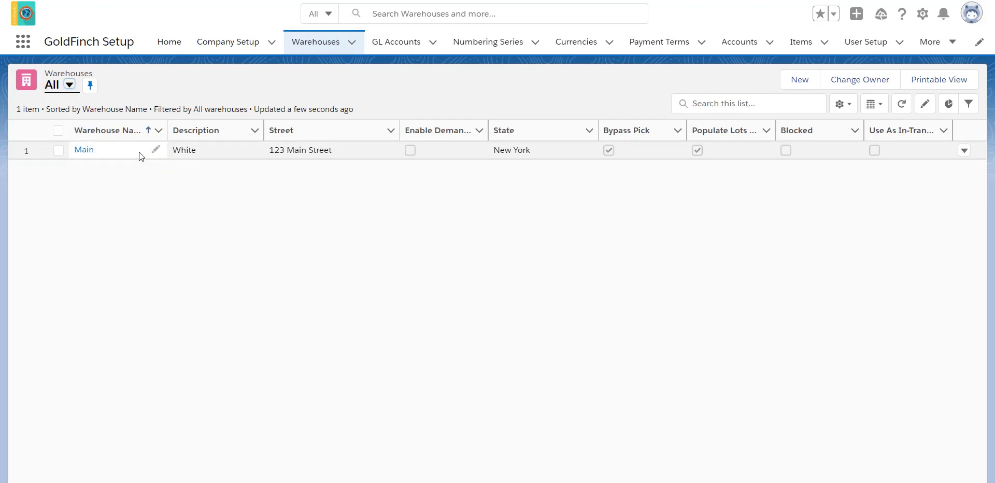
- Try an inline edit of the Main warehouse name, leave it unchanged, and open the Main warehouse
{"action": "left_click", "coordinate": [156, 149]}
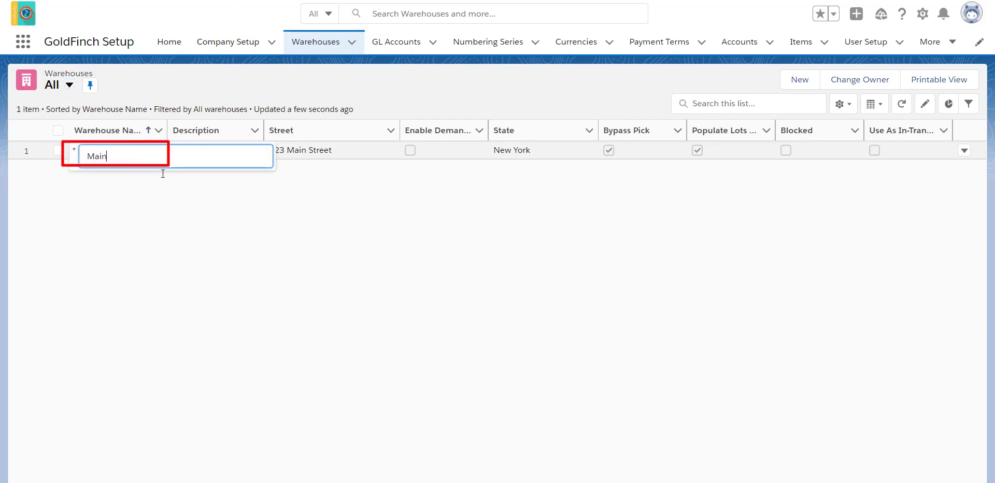
{"action": "left_click", "coordinate": [217, 228]}
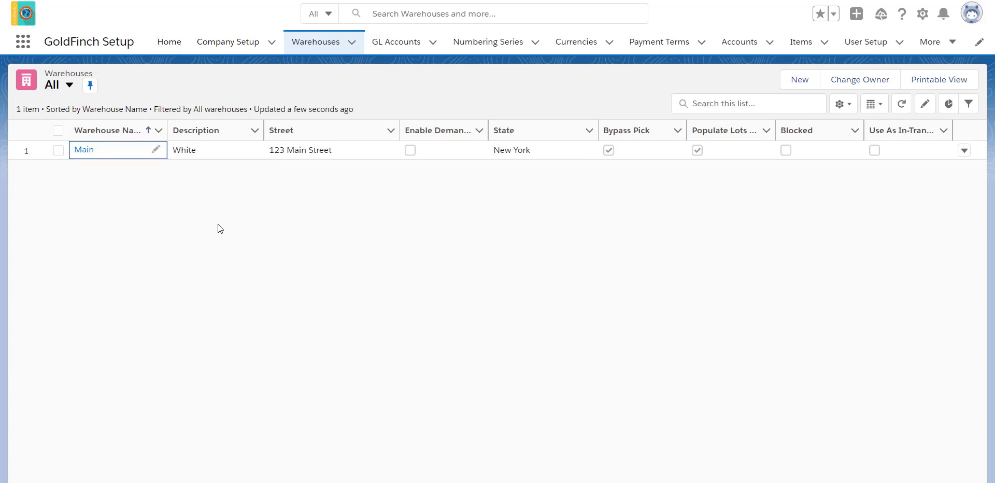
{"action": "left_click", "coordinate": [83, 150]}
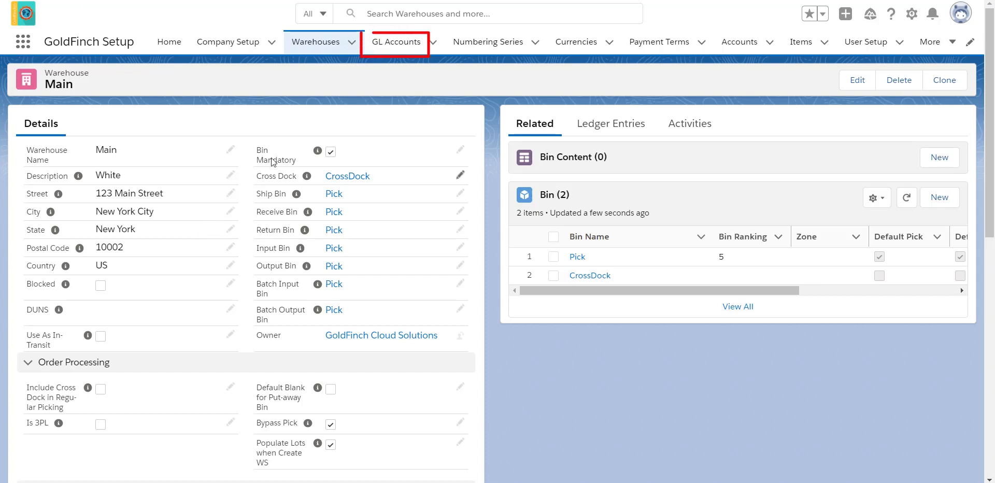
- In GL Accounts, test inline edits on accounts 1010, 1020 and 1200, then open 1010-TD Bank Checking
{"action": "left_click", "coordinate": [388, 49]}
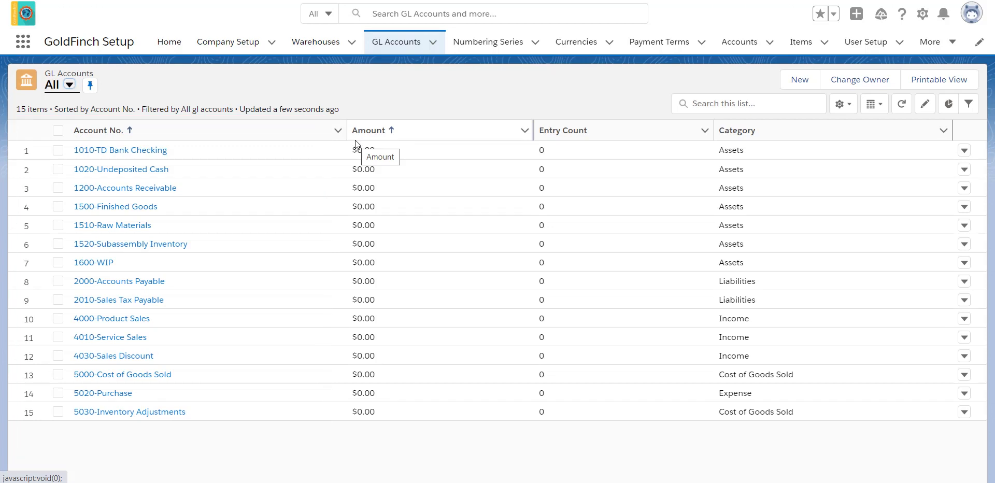
{"action": "left_click", "coordinate": [213, 151]}
{"action": "double_click", "coordinate": [213, 151]}
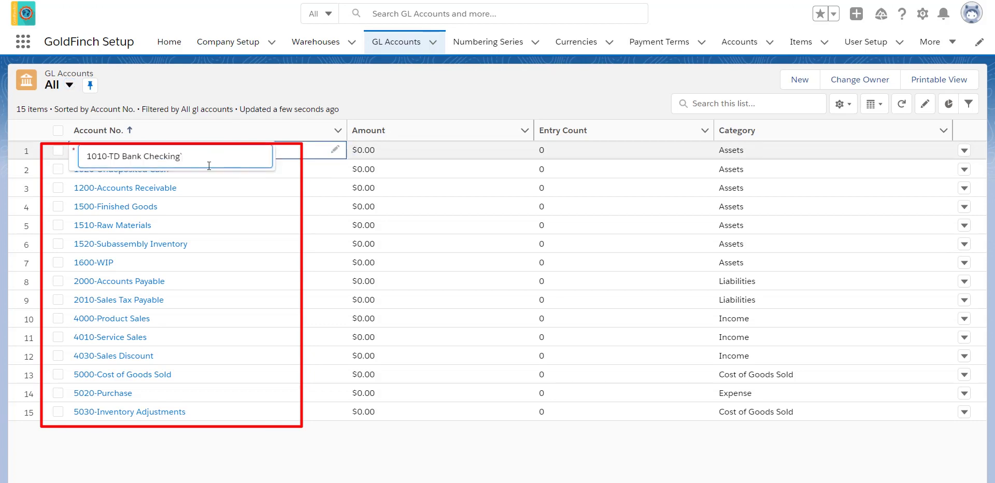
{"action": "key", "text": "Escape"}
{"action": "double_click", "coordinate": [210, 165]}
{"action": "key", "text": "Escape"}
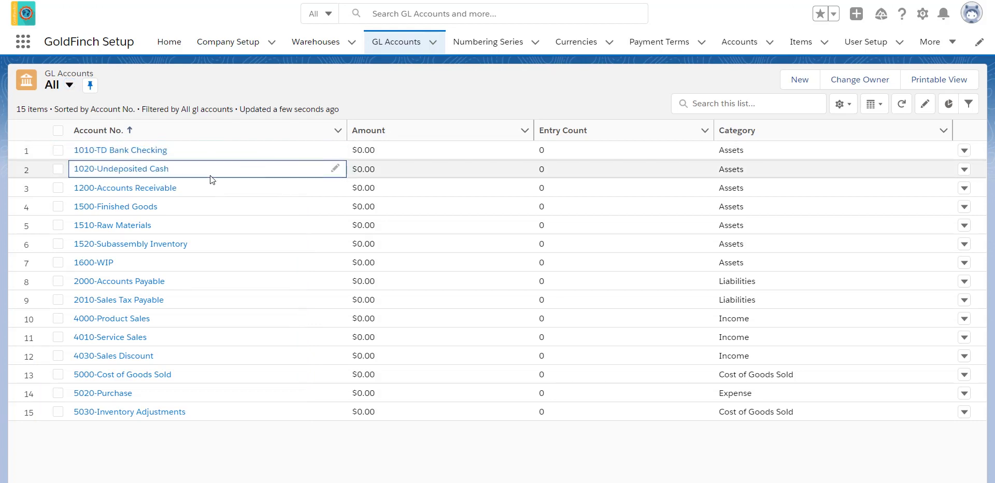
{"action": "double_click", "coordinate": [207, 186]}
{"action": "key", "text": "Escape"}
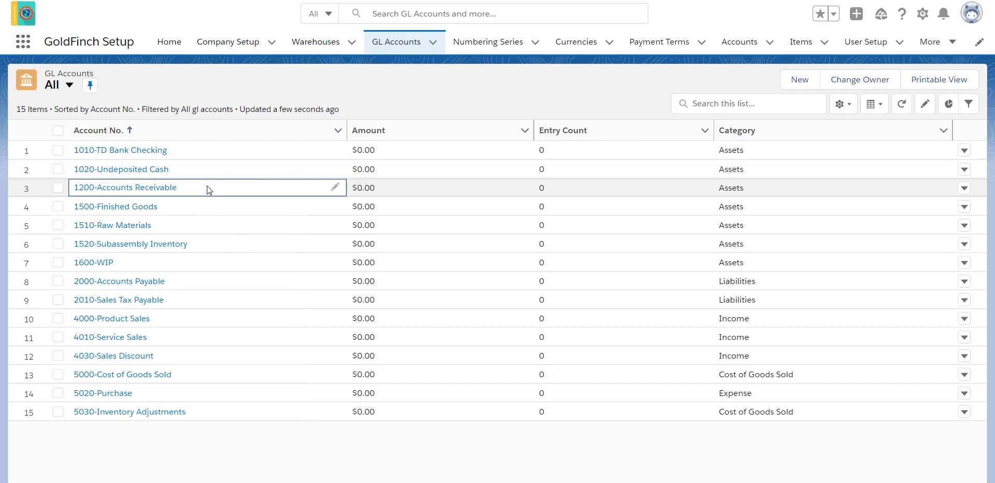
{"action": "left_click", "coordinate": [153, 155]}
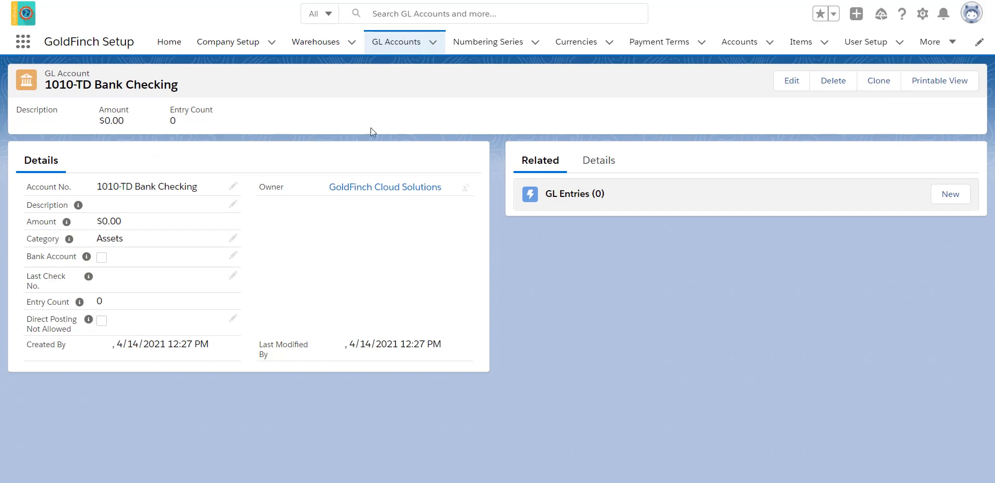
{"action": "left_click", "coordinate": [492, 48]}
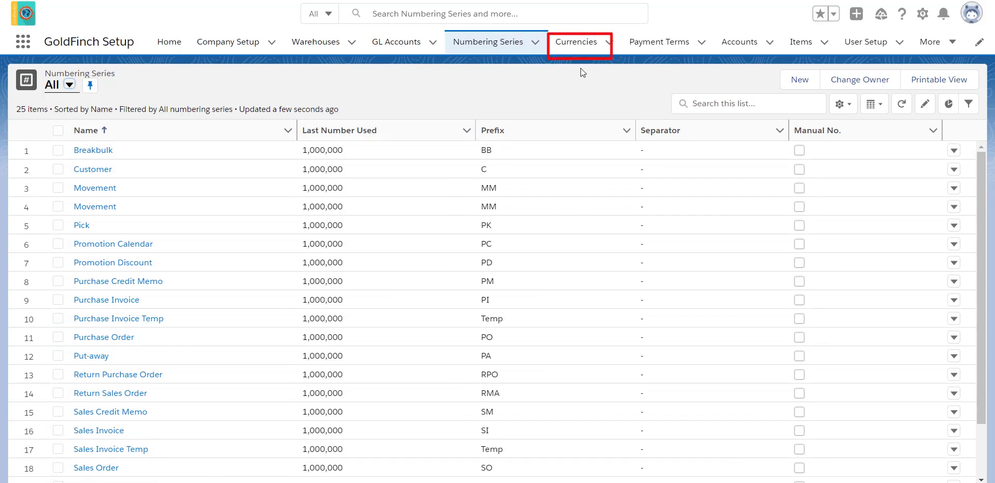
- Move on from the Numbering Series list to the Currencies list
{"action": "left_click", "coordinate": [596, 45]}
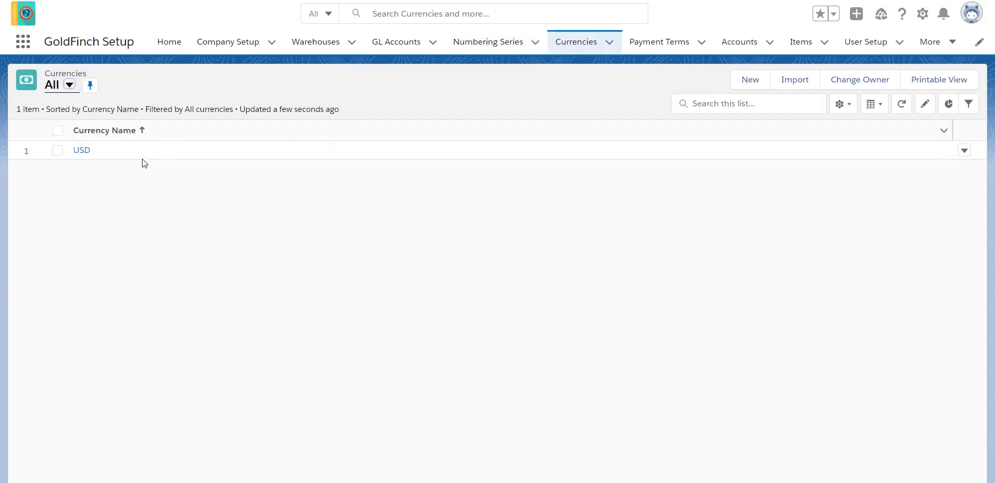
- Try an inline edit of the USD currency name, cancel it, and go to Payment Terms
{"action": "double_click", "coordinate": [156, 151]}
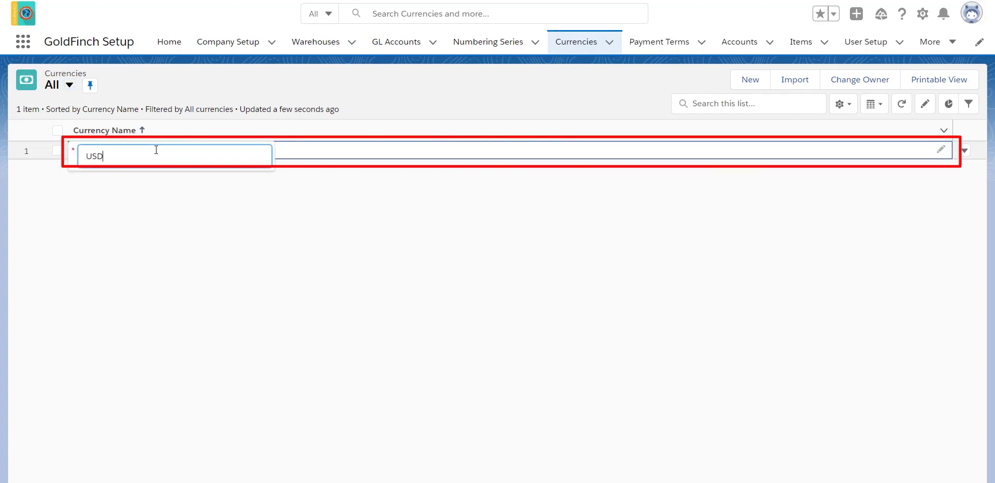
{"action": "key", "text": "Escape"}
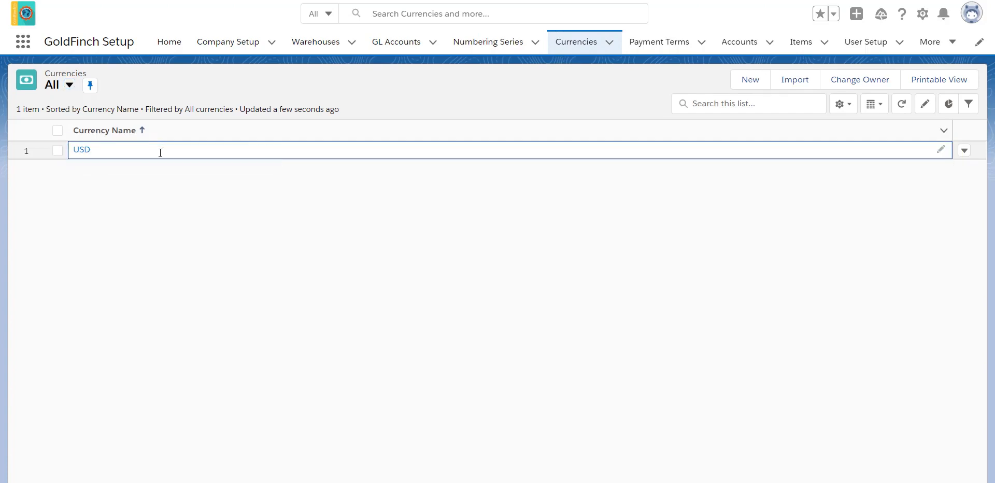
{"action": "left_click", "coordinate": [673, 44]}
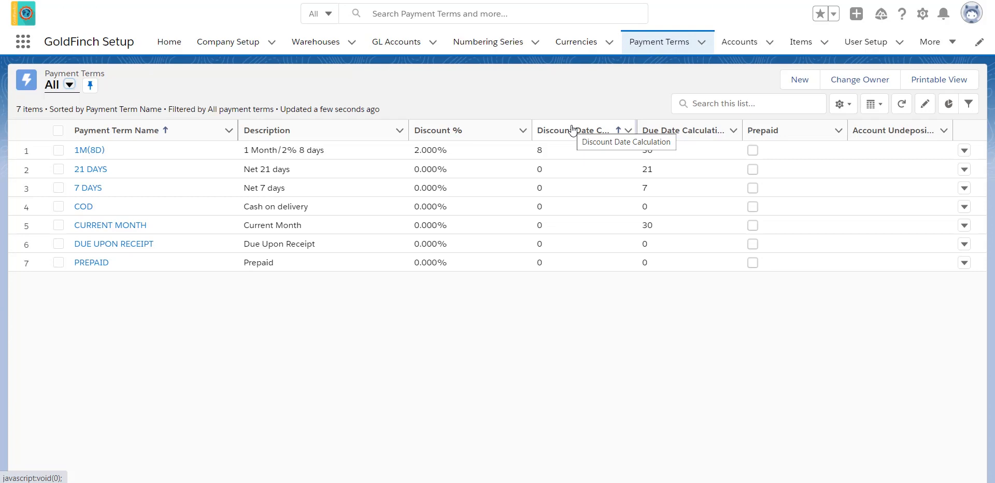
- Open the 1M(8D) payment term record, then go to the Accounts list
{"action": "left_click", "coordinate": [204, 149]}
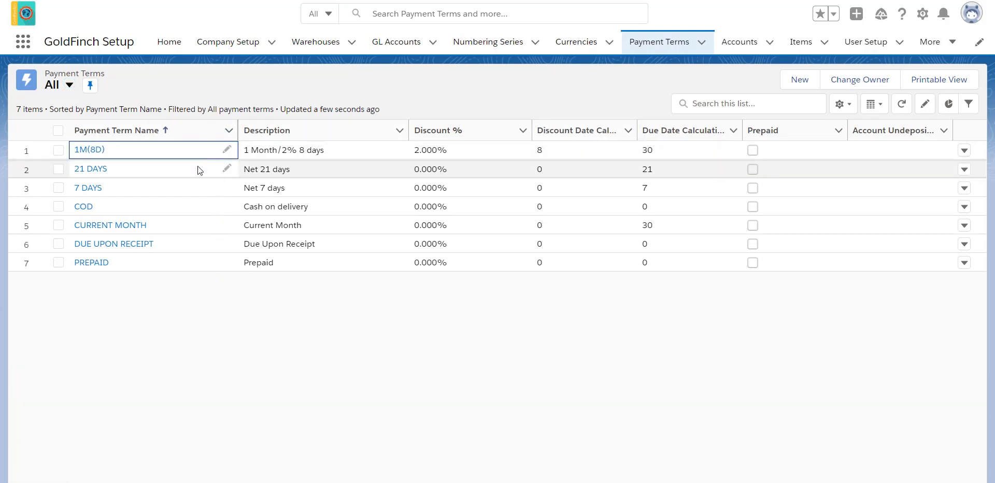
{"action": "left_click", "coordinate": [98, 149]}
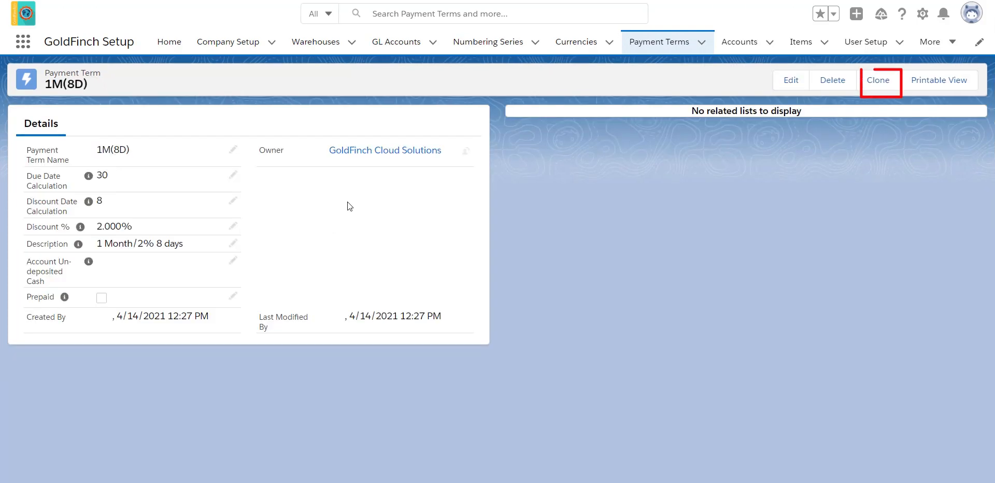
{"action": "left_click", "coordinate": [751, 48]}
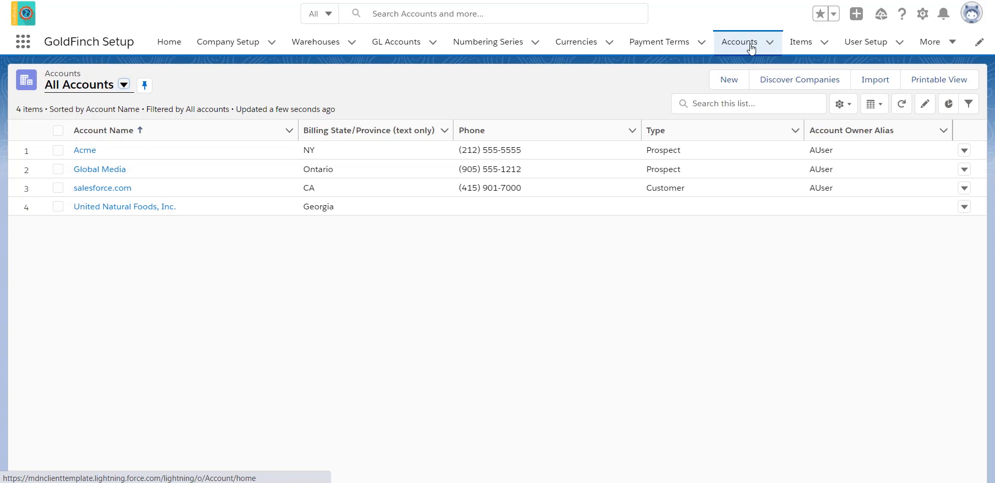
- Open United Natural Foods, Inc., scroll through its record sections, and show its extra actions
{"action": "left_click", "coordinate": [138, 207]}
{"action": "scroll", "coordinate": [178, 248], "scroll_direction": "down", "scroll_amount": 5}
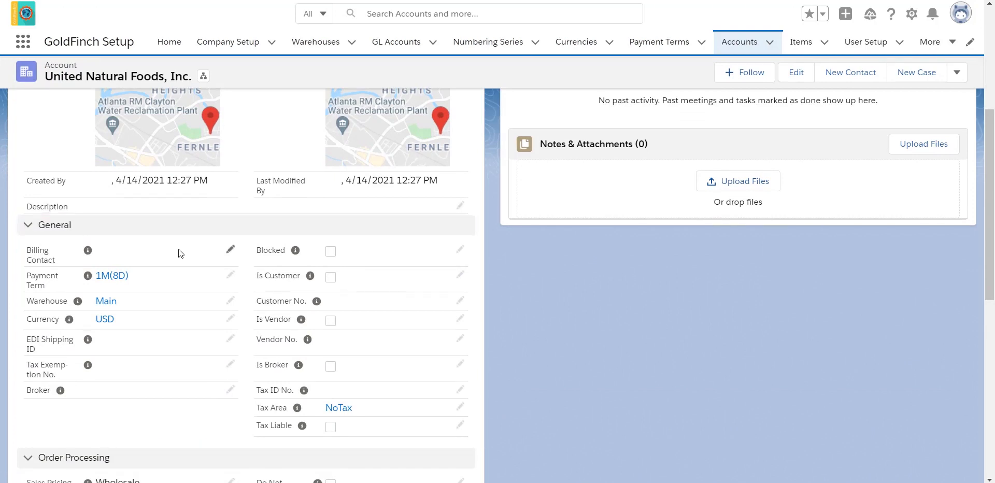
{"action": "scroll", "coordinate": [179, 249], "scroll_direction": "down", "scroll_amount": 3}
{"action": "scroll", "coordinate": [178, 249], "scroll_direction": "down", "scroll_amount": 3}
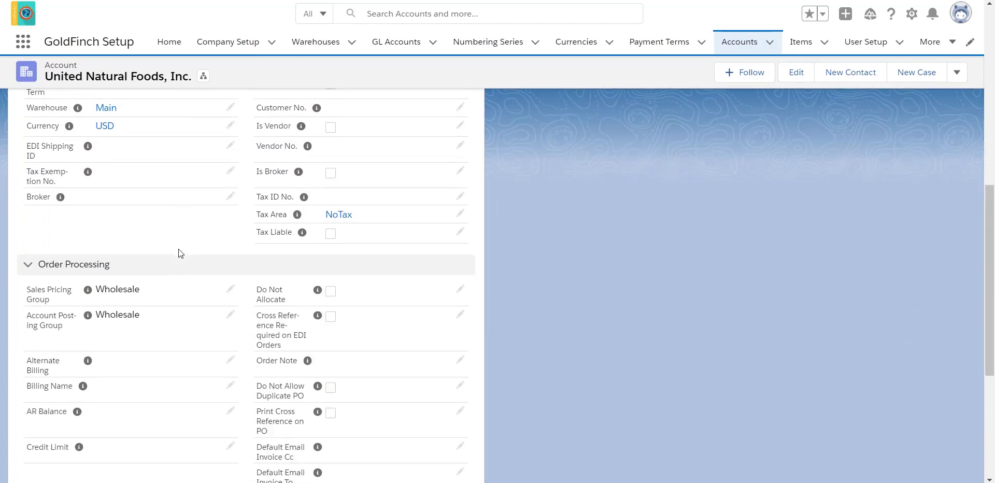
{"action": "scroll", "coordinate": [178, 253], "scroll_direction": "down", "scroll_amount": 1}
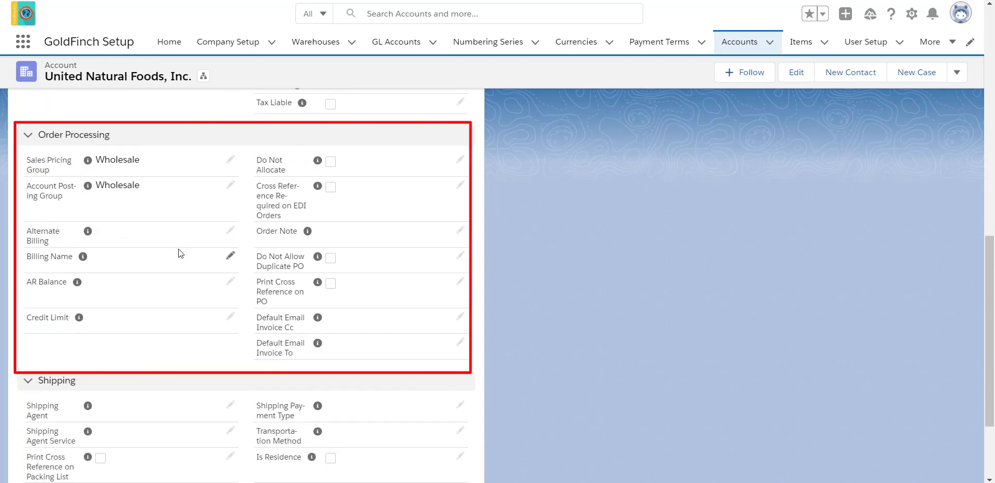
{"action": "scroll", "coordinate": [179, 249], "scroll_direction": "down", "scroll_amount": 2}
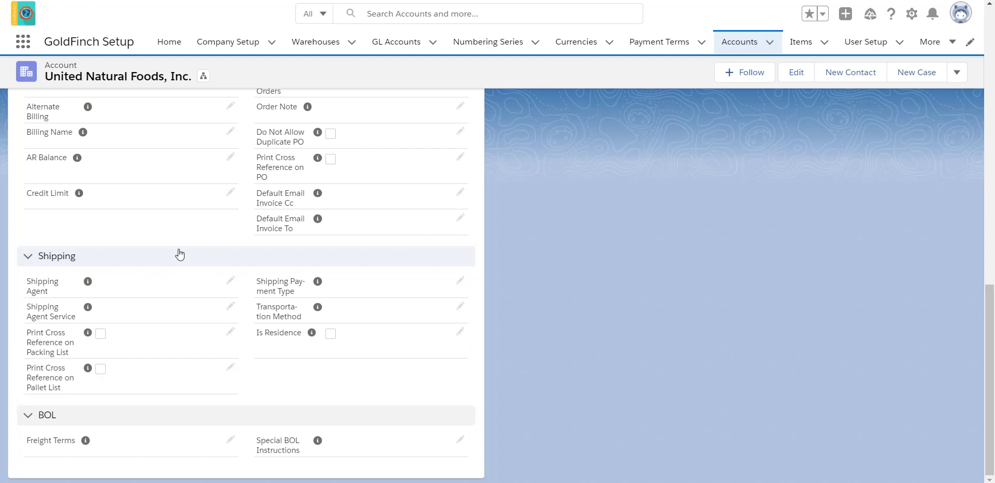
{"action": "left_click", "coordinate": [956, 73]}
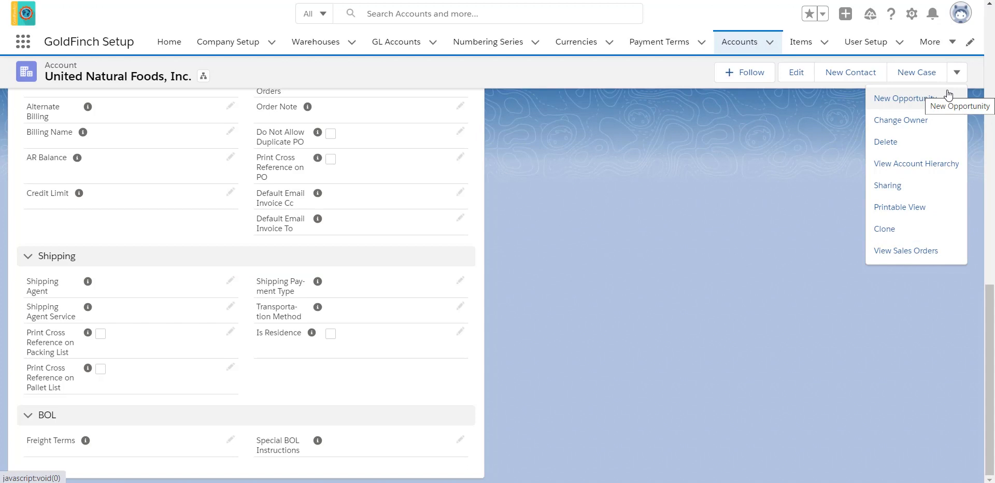
- Open the Import Accounts page by searching 'import accounts', then view the account's related contacts and shippings
{"action": "left_click", "coordinate": [23, 41]}
{"action": "type", "text": "im"}
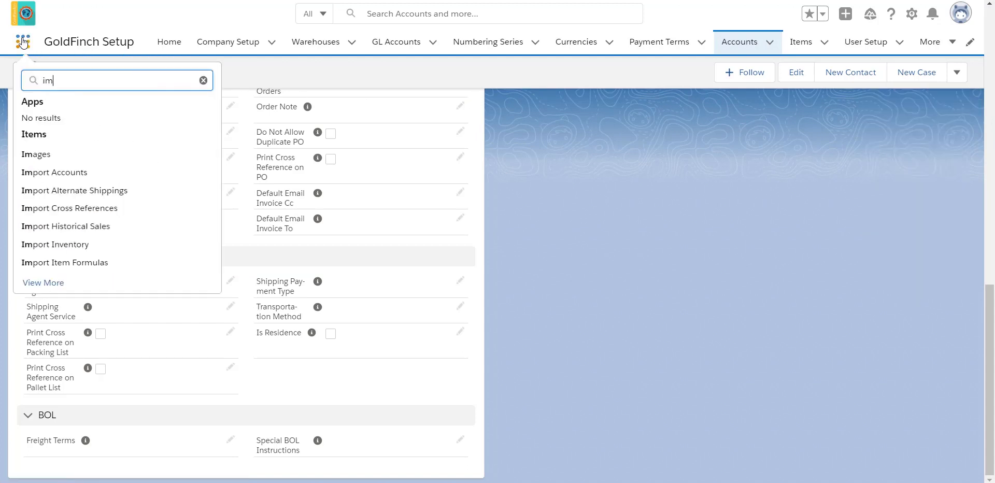
{"action": "type", "text": "port accounts"}
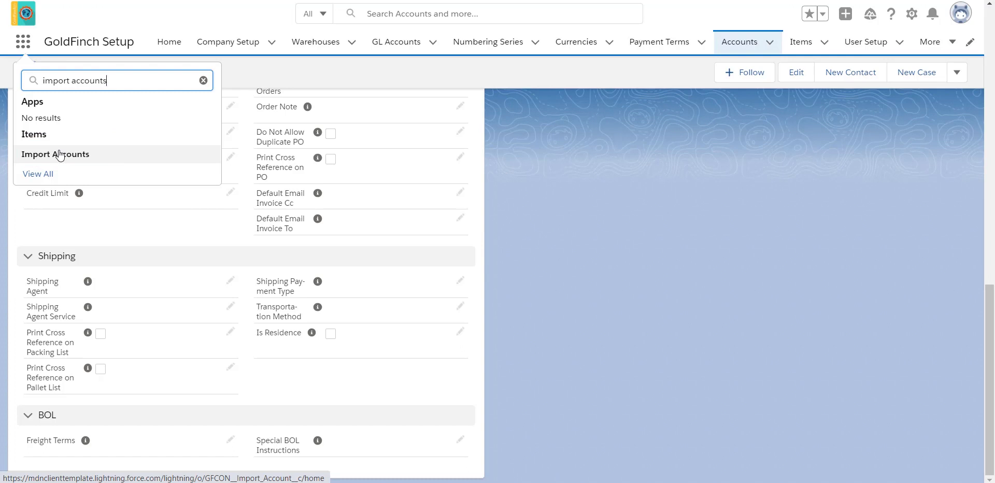
{"action": "left_click", "coordinate": [241, 74]}
{"action": "scroll", "coordinate": [435, 143], "scroll_direction": "up", "scroll_amount": 4}
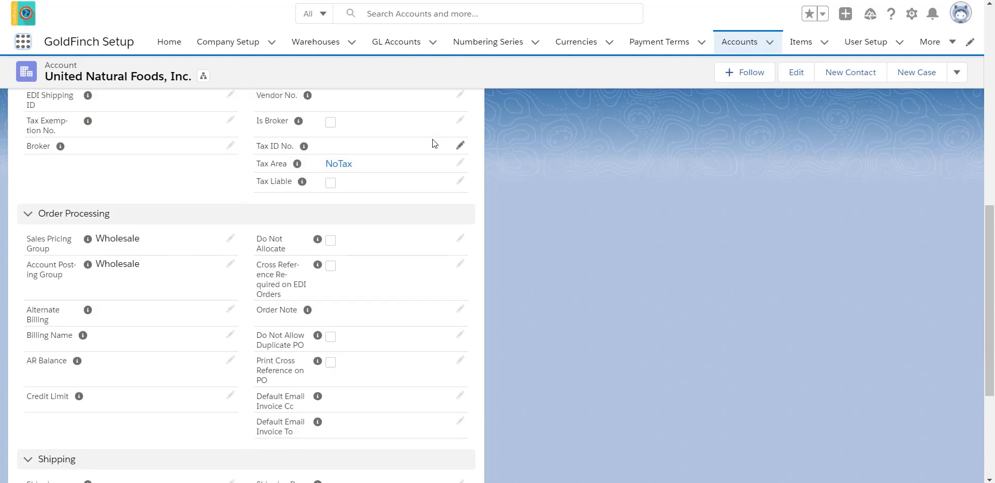
{"action": "scroll", "coordinate": [432, 139], "scroll_direction": "up", "scroll_amount": 10}
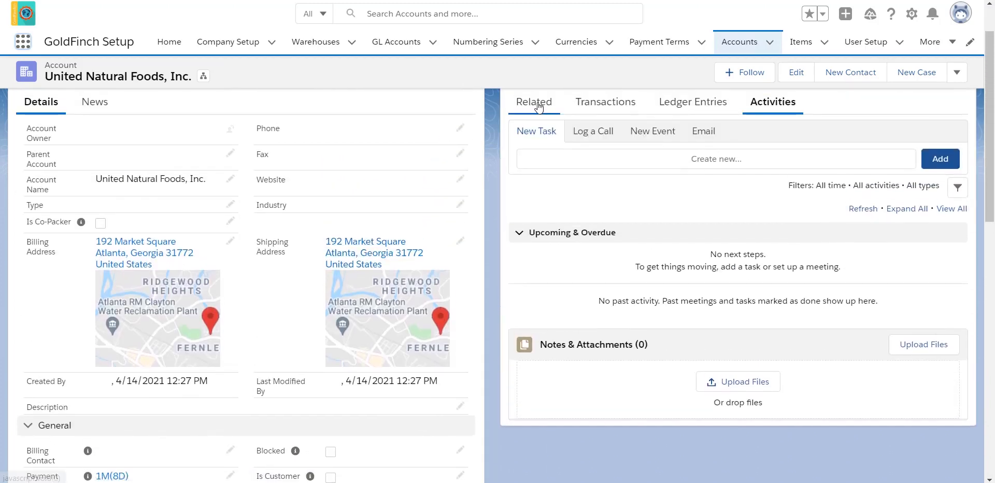
{"action": "left_click", "coordinate": [535, 102]}
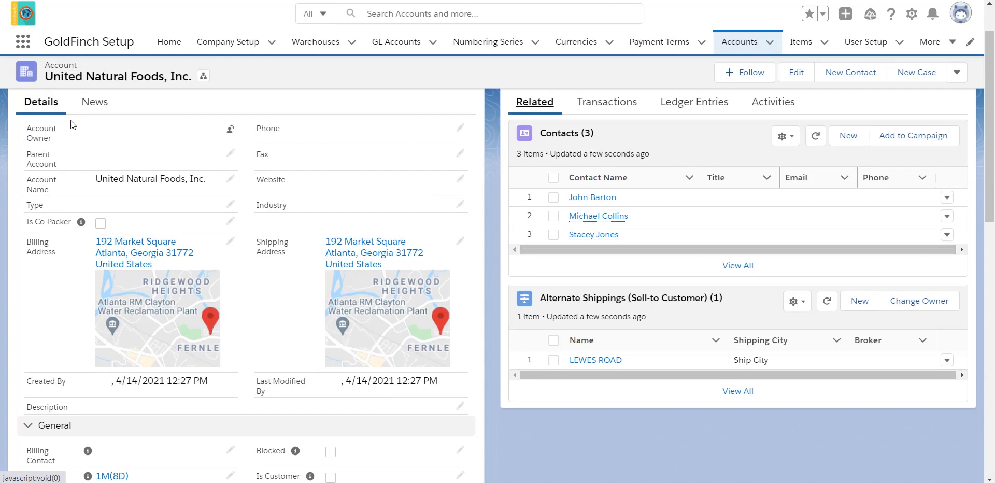
- Open the Import Alternate Shippings page via an 'import al' search
{"action": "left_click", "coordinate": [23, 42]}
{"action": "type", "text": "import al"}
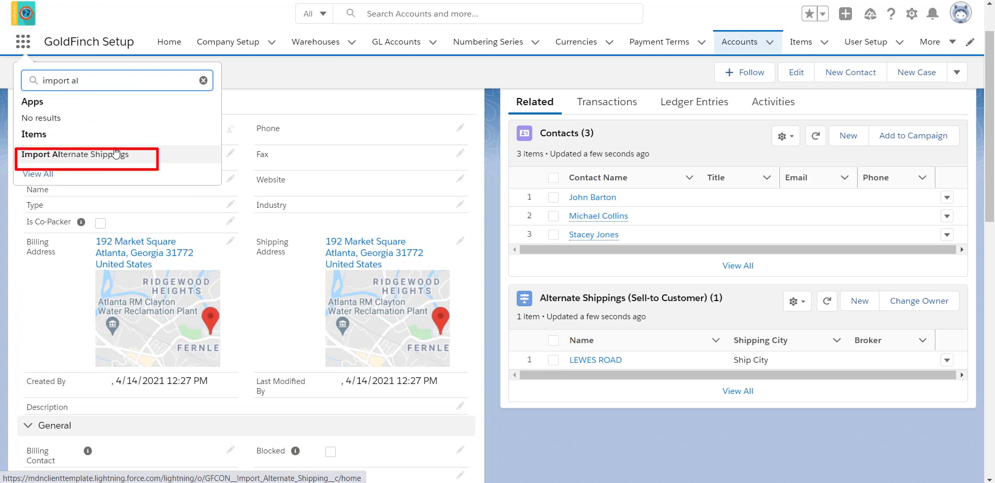
{"action": "left_click", "coordinate": [294, 66]}
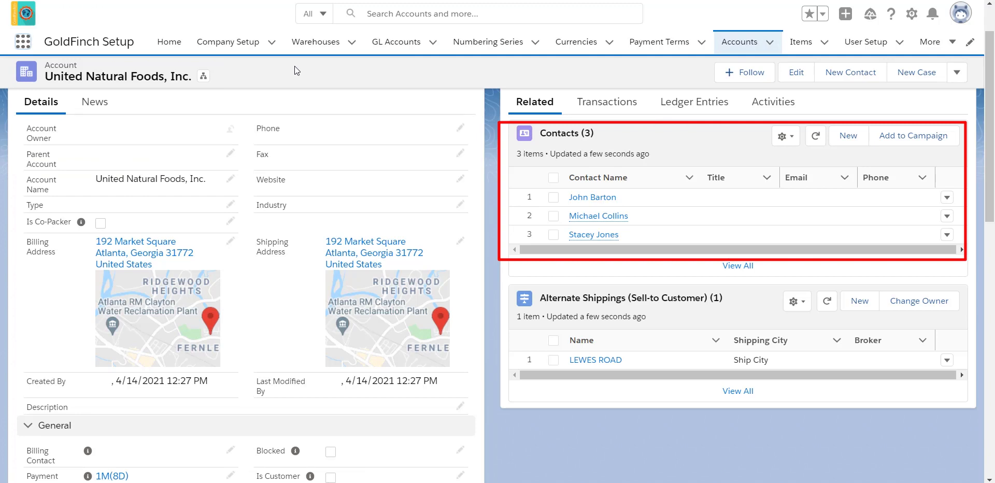
- Search 'contact' and open the Contacts list
{"action": "left_click", "coordinate": [26, 46]}
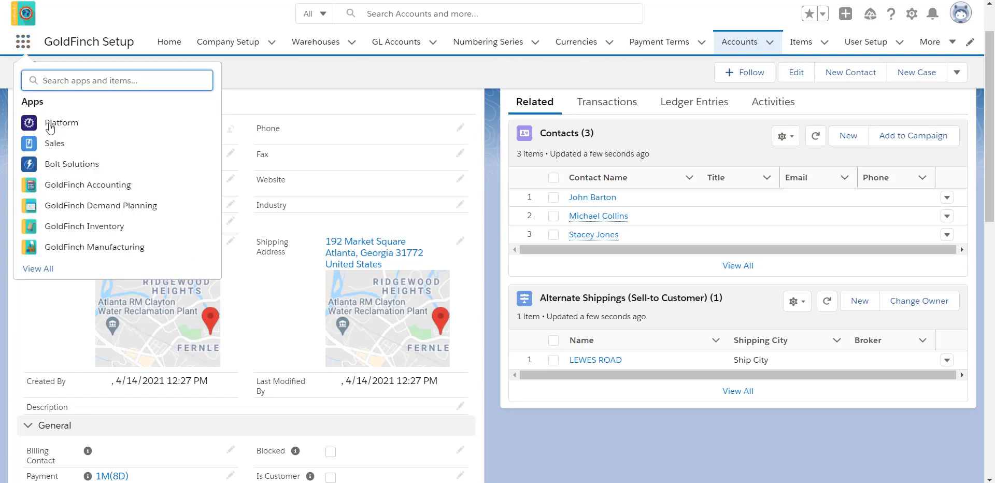
{"action": "type", "text": "contact"}
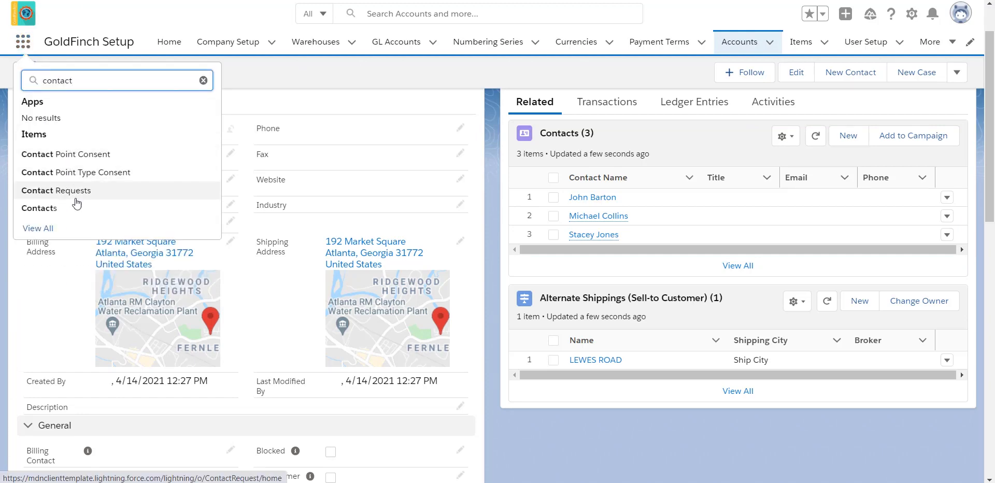
{"action": "left_click", "coordinate": [39, 209]}
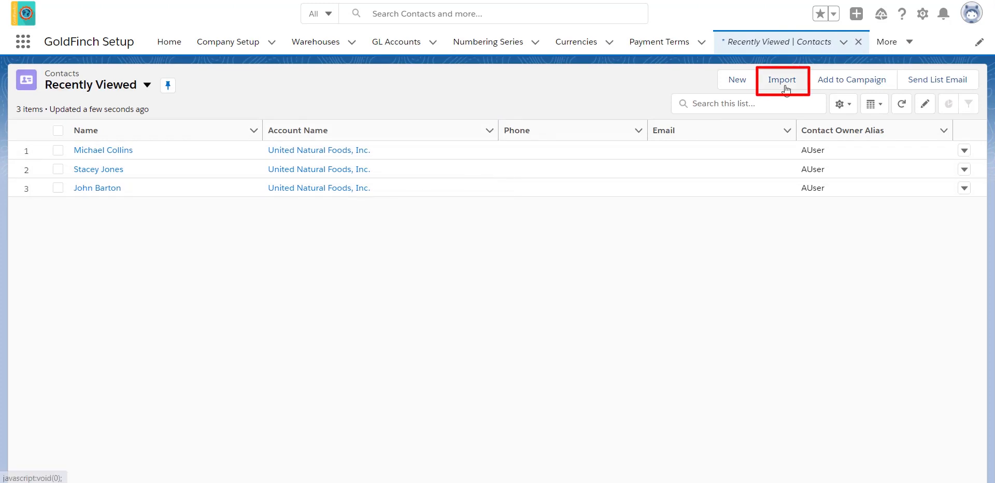
{"action": "left_click", "coordinate": [908, 41]}
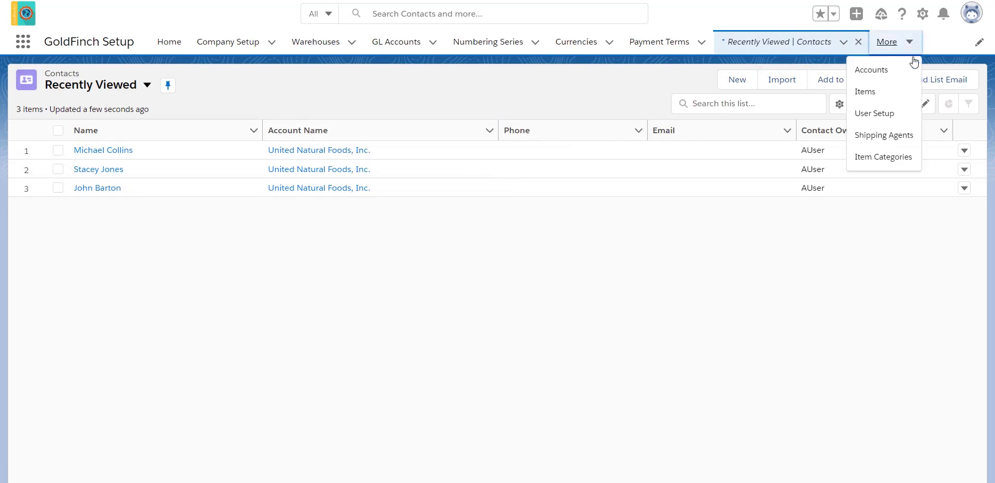
- Open Items, review DEMO-7000 Chocolate Cake and its routings, then search 'import items'
{"action": "left_click", "coordinate": [897, 98]}
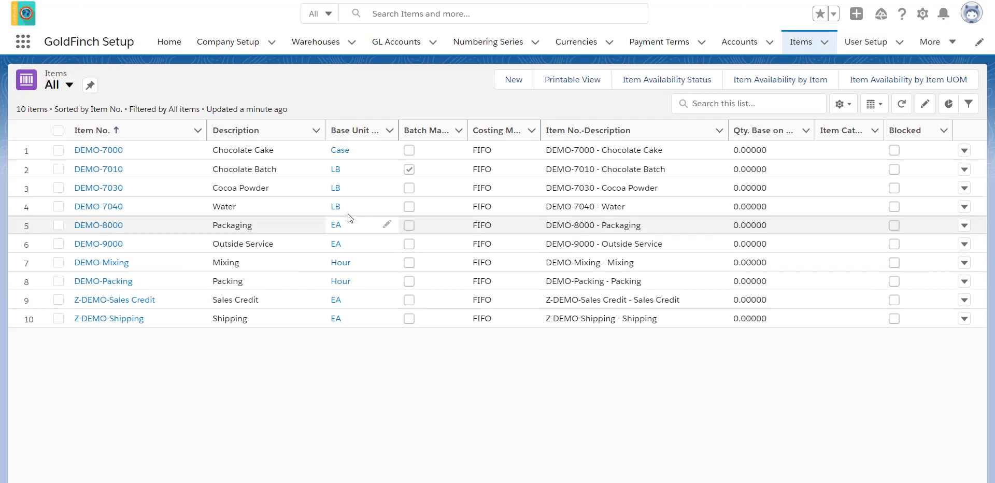
{"action": "double_click", "coordinate": [142, 150]}
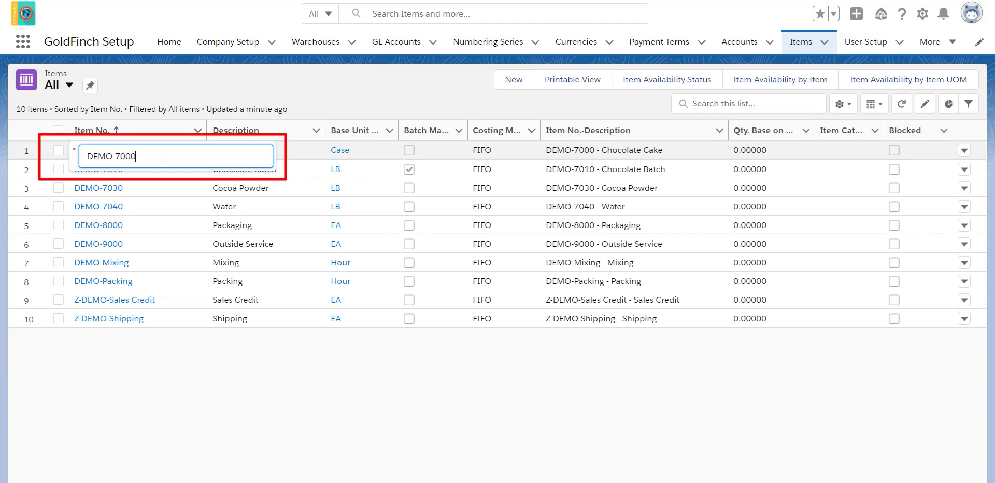
{"action": "key", "text": "Escape"}
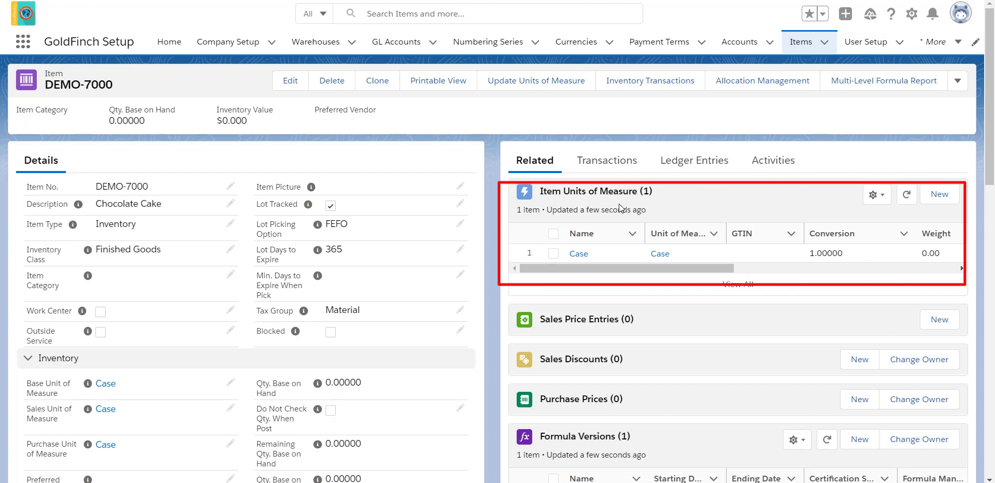
{"action": "scroll", "coordinate": [620, 209], "scroll_direction": "down", "scroll_amount": 3}
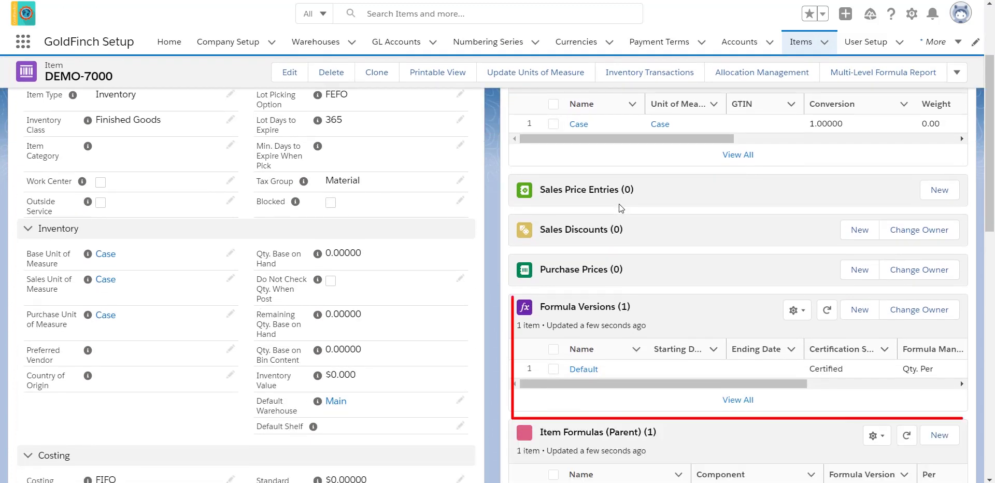
{"action": "scroll", "coordinate": [620, 205], "scroll_direction": "down", "scroll_amount": 1}
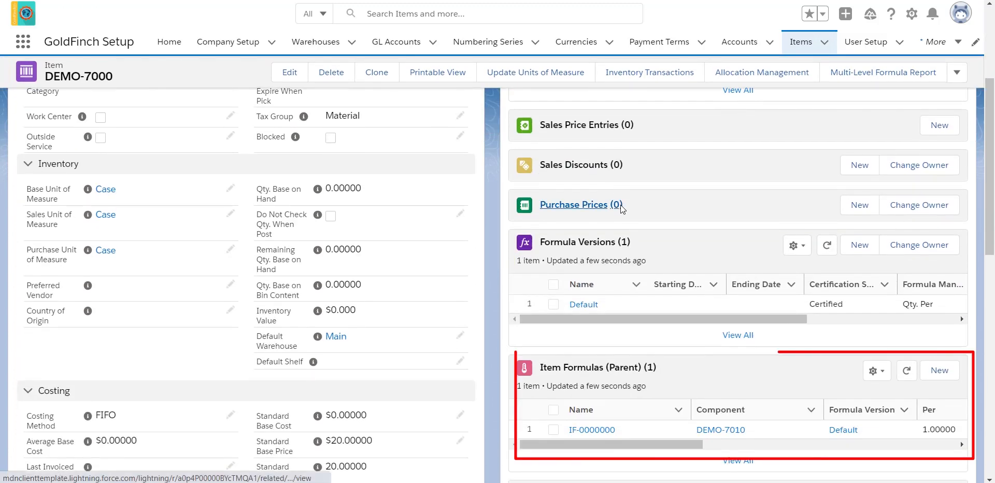
{"action": "scroll", "coordinate": [627, 209], "scroll_direction": "down", "scroll_amount": 3}
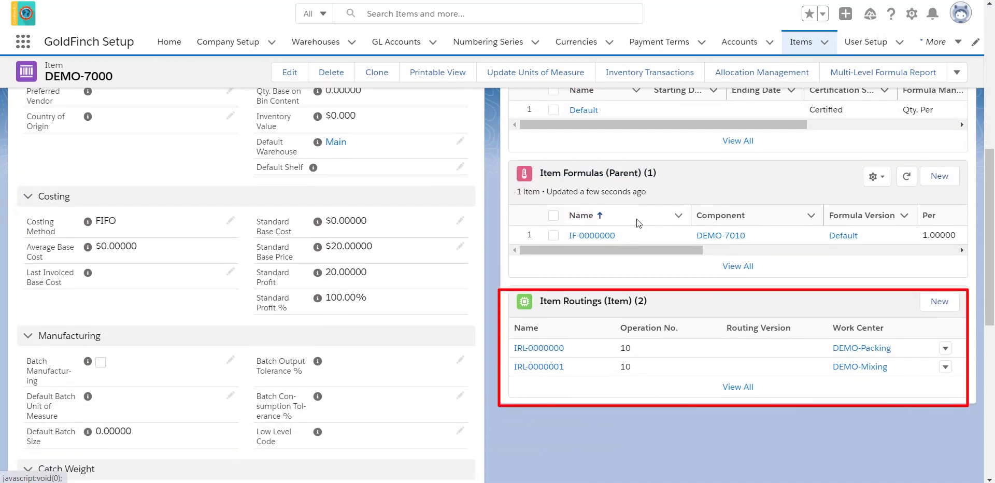
{"action": "scroll", "coordinate": [636, 219], "scroll_direction": "down", "scroll_amount": 1}
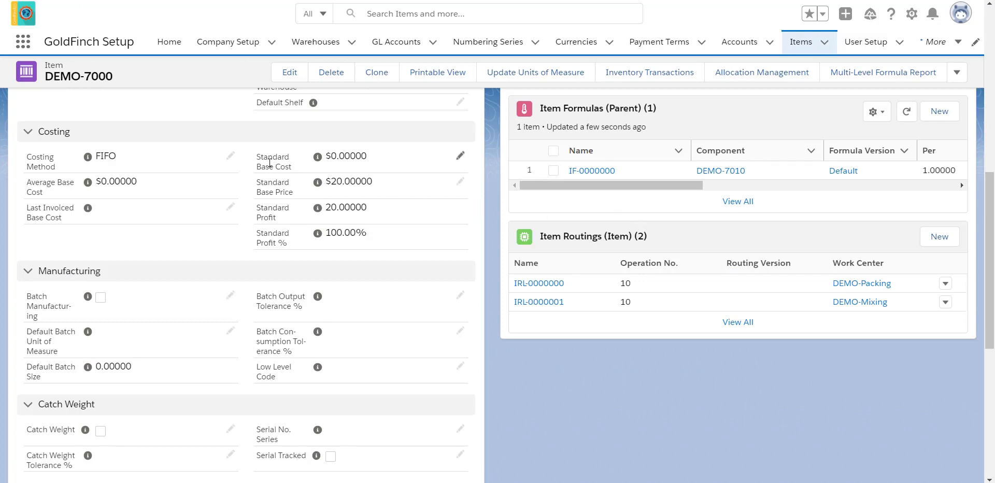
{"action": "left_click", "coordinate": [21, 45]}
{"action": "type", "text": "import items"}
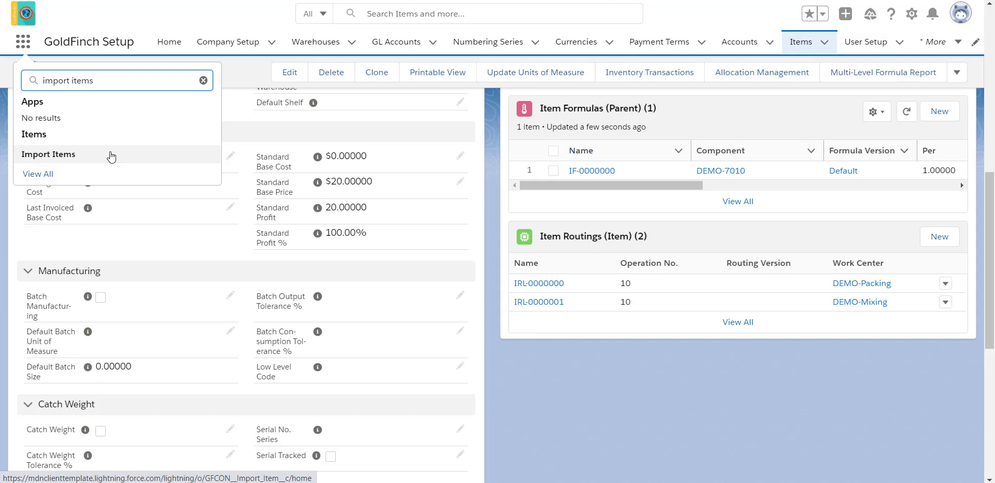
- Go to Salesforce Setup and open Administration > Users to list all org users
{"action": "left_click", "coordinate": [912, 14]}
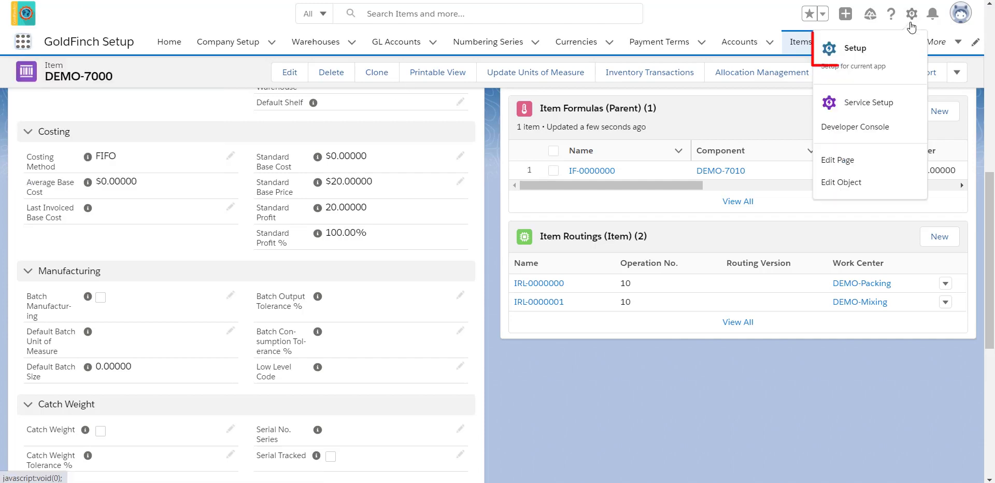
{"action": "left_click", "coordinate": [872, 56]}
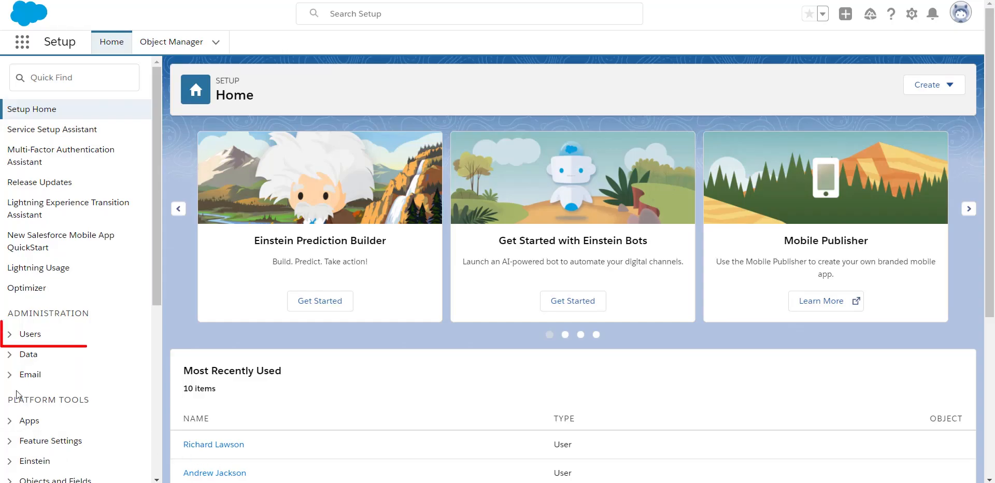
{"action": "left_click", "coordinate": [37, 334]}
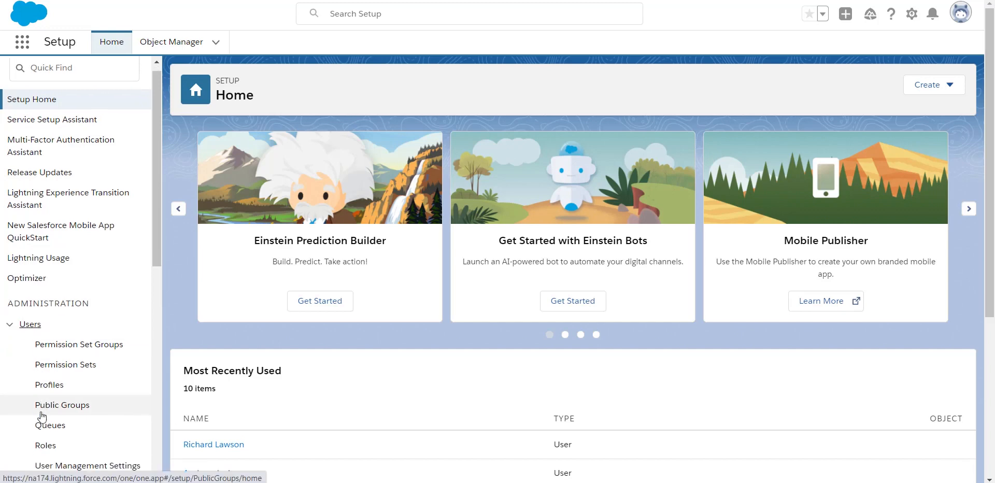
{"action": "scroll", "coordinate": [41, 417], "scroll_direction": "down", "scroll_amount": 1}
{"action": "left_click", "coordinate": [48, 434]}
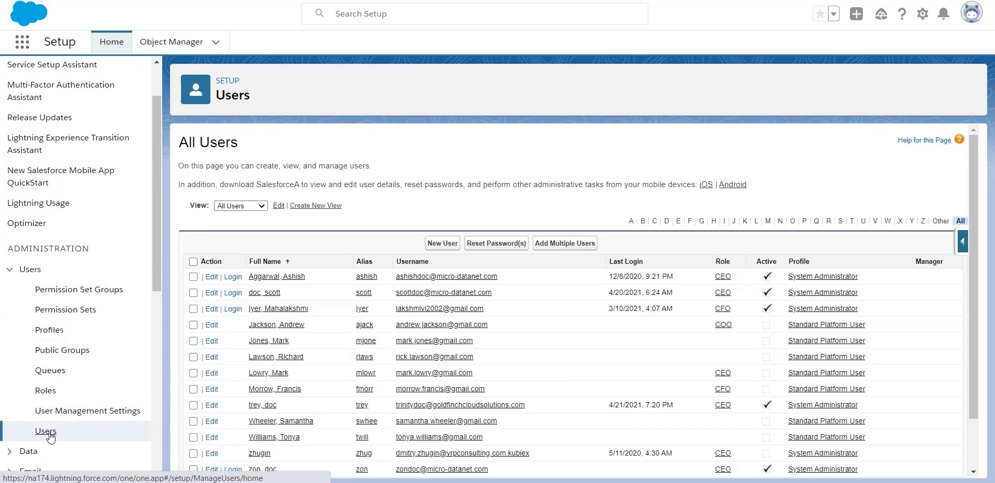
- Start a new user with the person's first name, last name and e-mail, autofilling username and nickname
{"action": "left_click", "coordinate": [445, 243]}
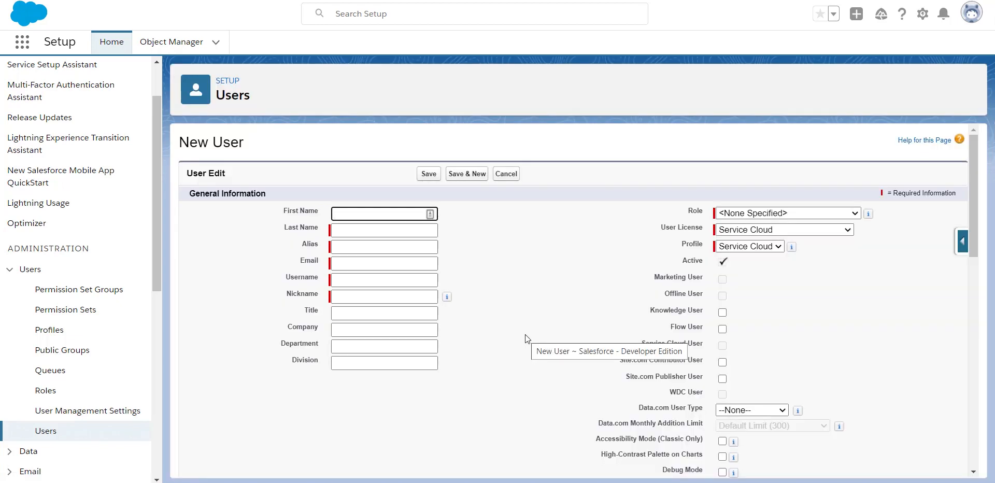
{"action": "left_click", "coordinate": [397, 232]}
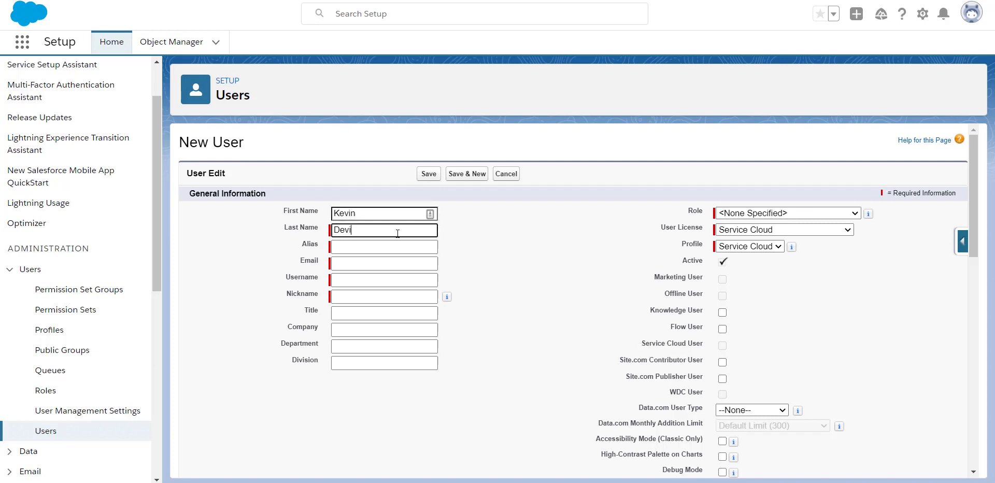
{"action": "left_click", "coordinate": [388, 262]}
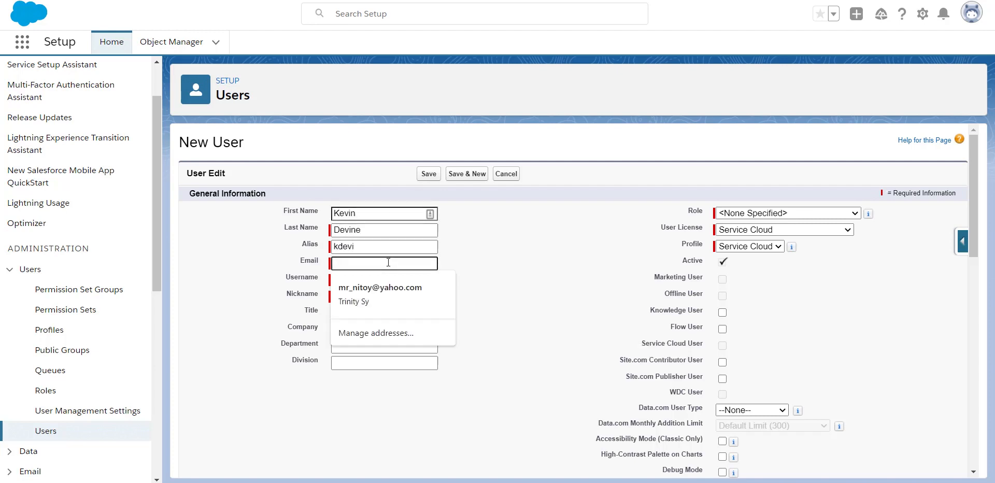
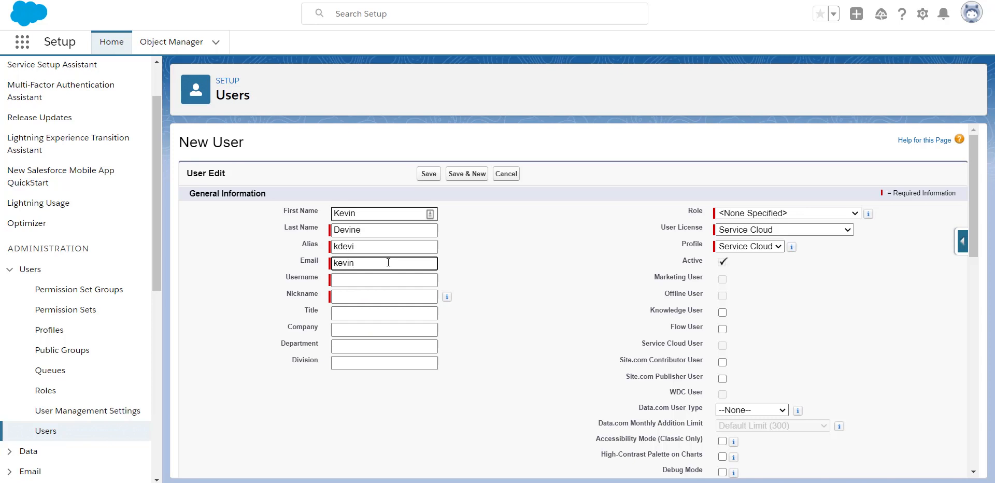
{"action": "left_click", "coordinate": [502, 285]}
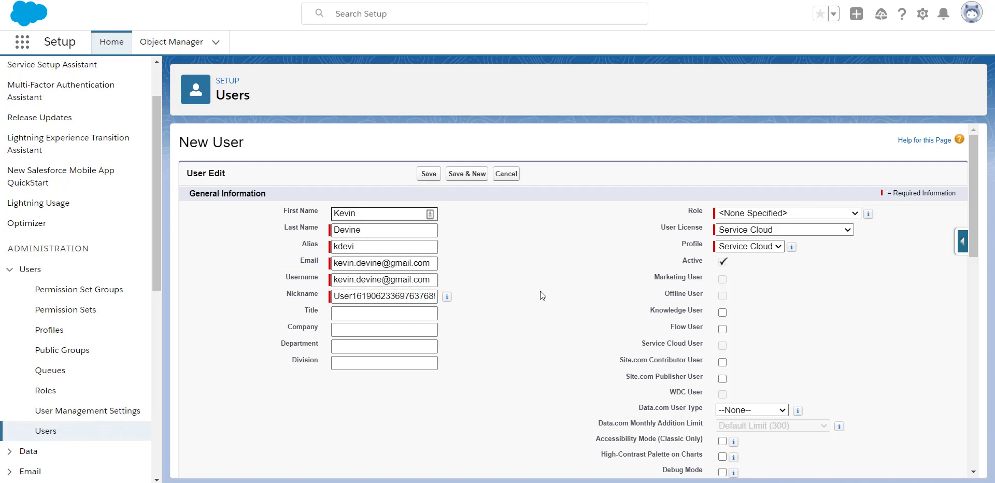
- Set the user's role to CEO and license to Salesforce Platform, then save
{"action": "left_click", "coordinate": [762, 213]}
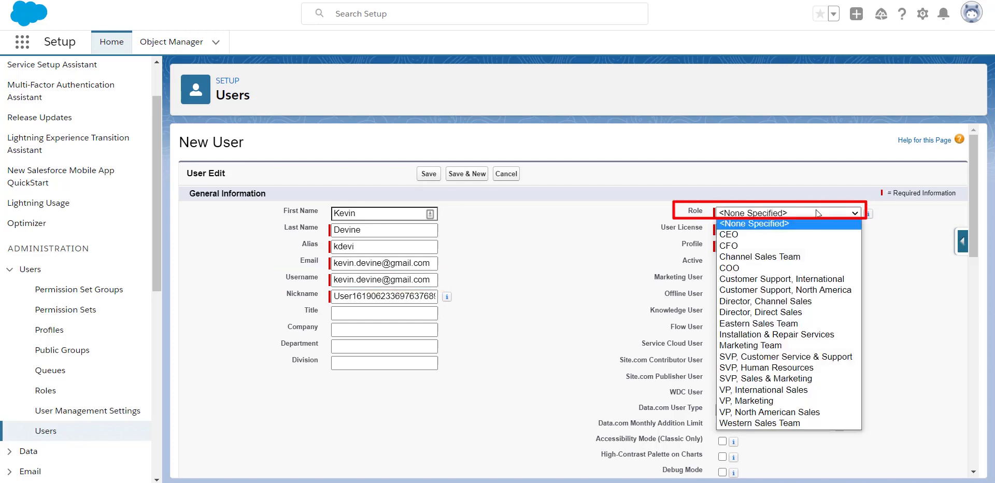
{"action": "left_click", "coordinate": [810, 233]}
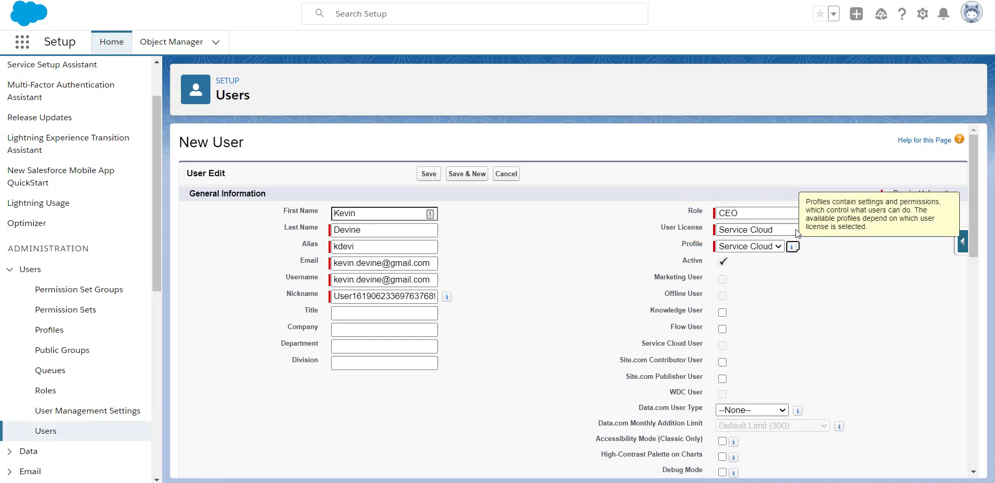
{"action": "left_click", "coordinate": [795, 229]}
{"action": "left_click", "coordinate": [768, 316]}
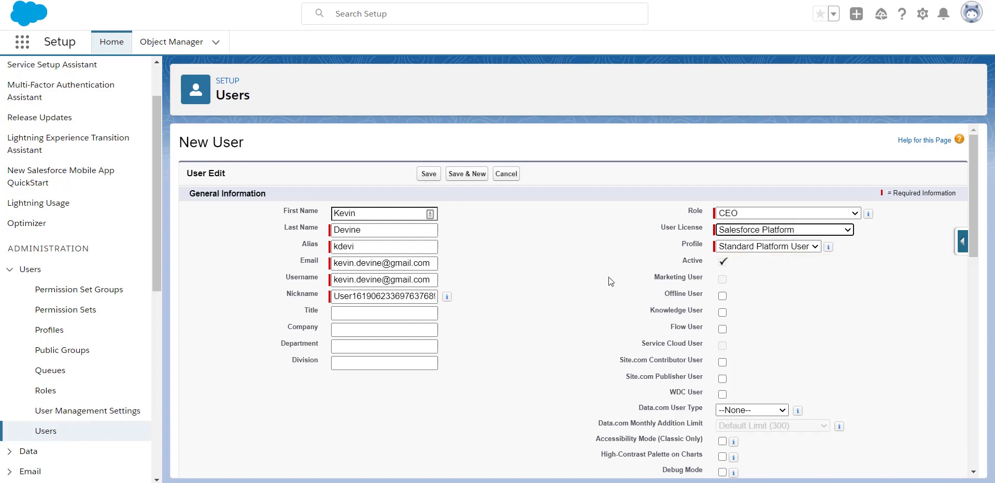
{"action": "left_click", "coordinate": [427, 177]}
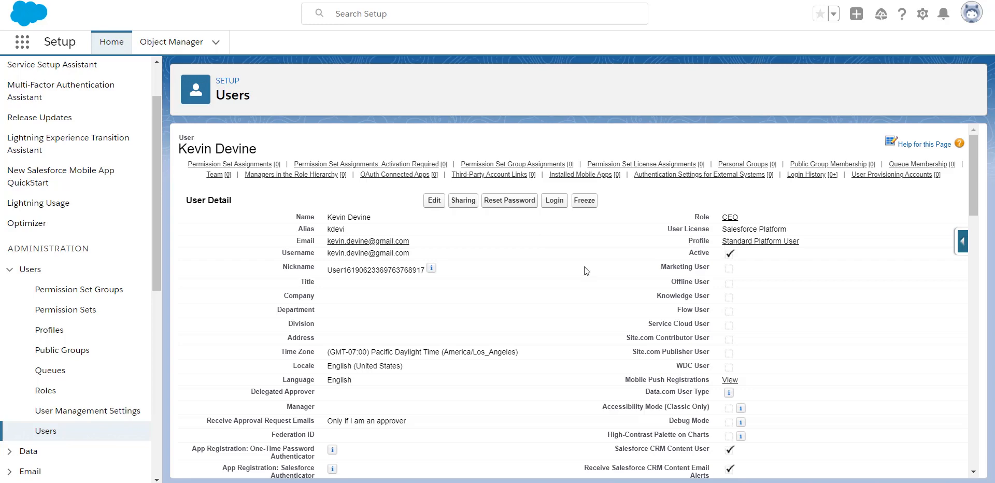
- Enable the GFERP Import, Standard User and Warehouse User permission sets for the user and save
{"action": "scroll", "coordinate": [583, 267], "scroll_direction": "down", "scroll_amount": 10}
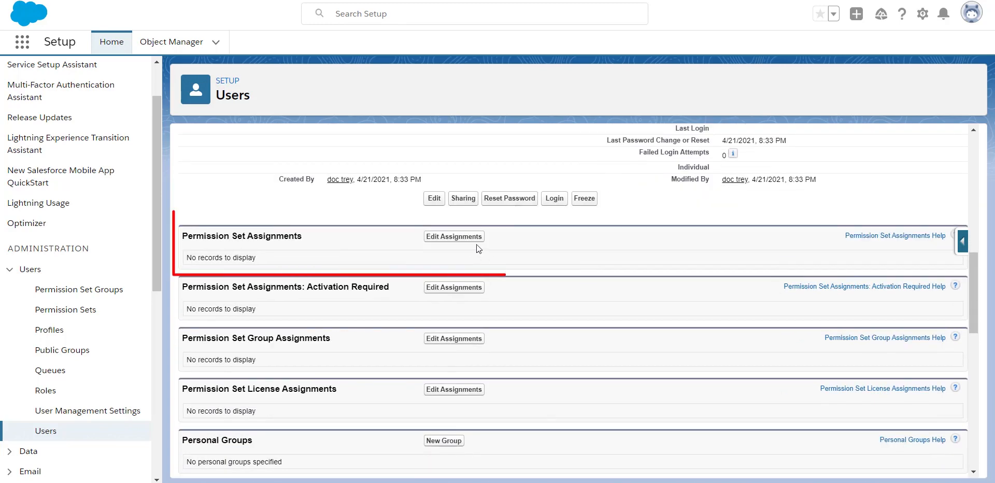
{"action": "left_click", "coordinate": [477, 244]}
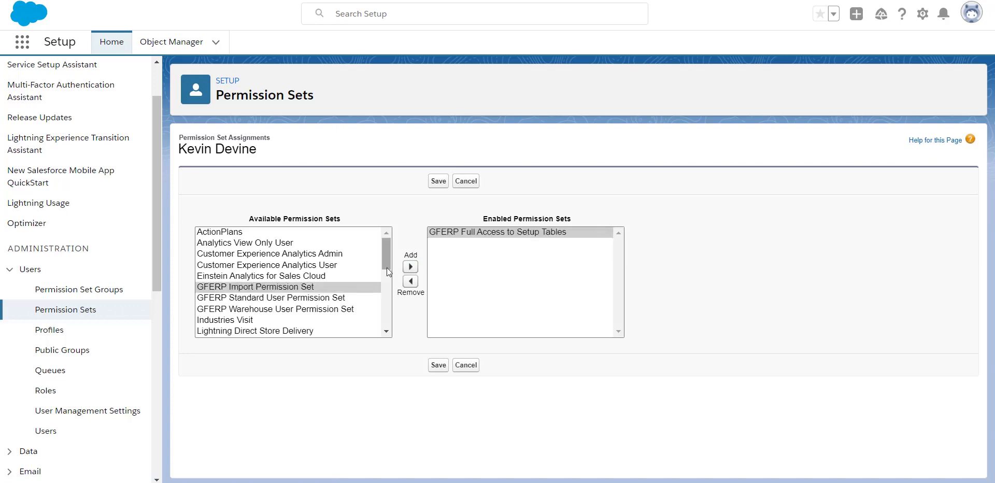
{"action": "left_click", "coordinate": [408, 268]}
{"action": "left_click_drag", "start_coordinate": [319, 286], "coordinate": [322, 297]}
{"action": "left_click", "coordinate": [410, 268]}
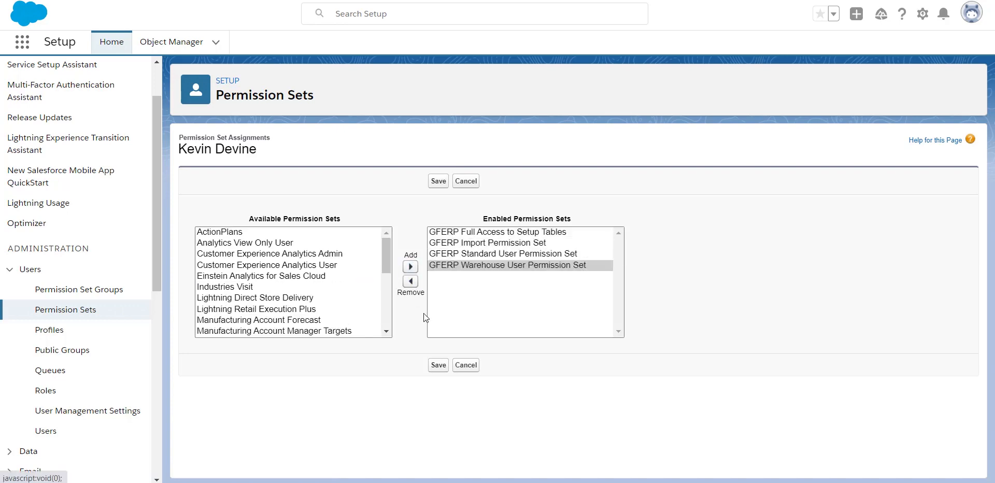
{"action": "left_click", "coordinate": [439, 365]}
{"action": "left_click", "coordinate": [40, 77]}
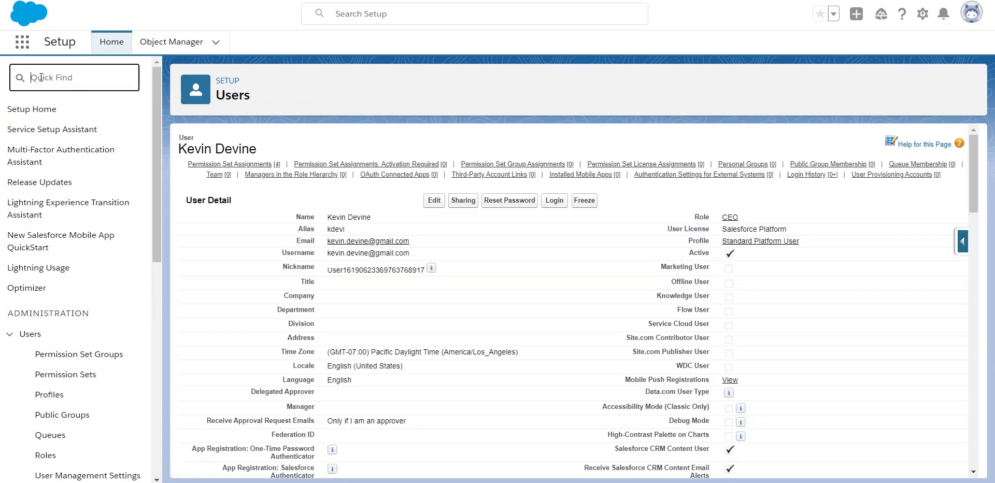
- In Installed Packages, add the new user to the GoldFinch Cloud Solutions licenses
{"action": "left_click", "coordinate": [52, 104]}
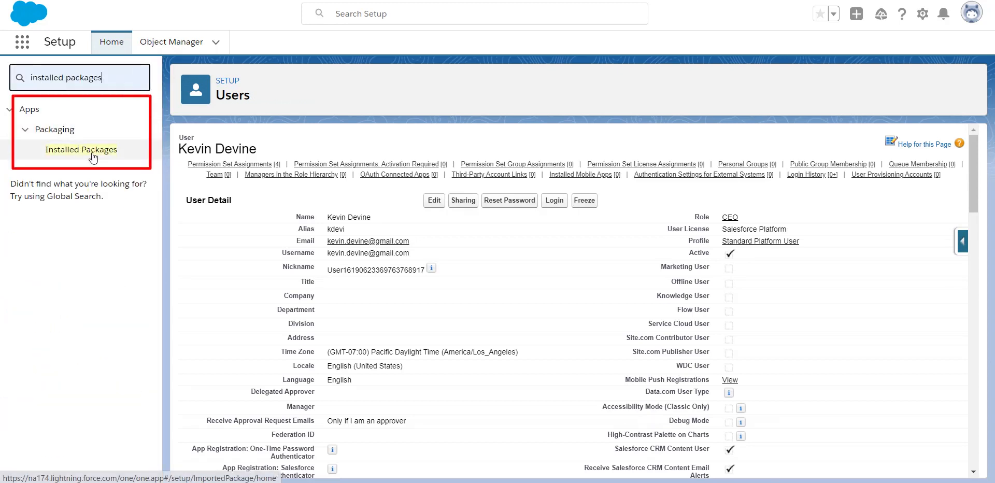
{"action": "left_click", "coordinate": [93, 156]}
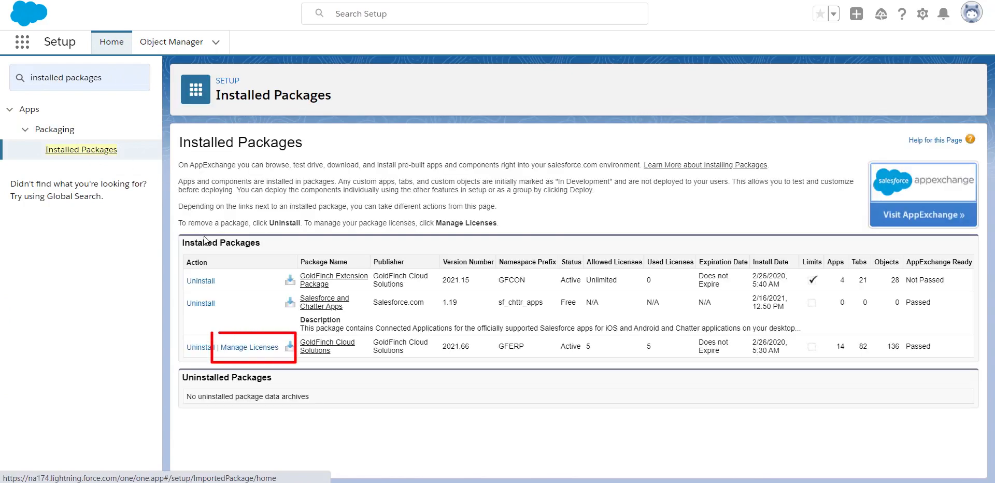
{"action": "left_click", "coordinate": [250, 348]}
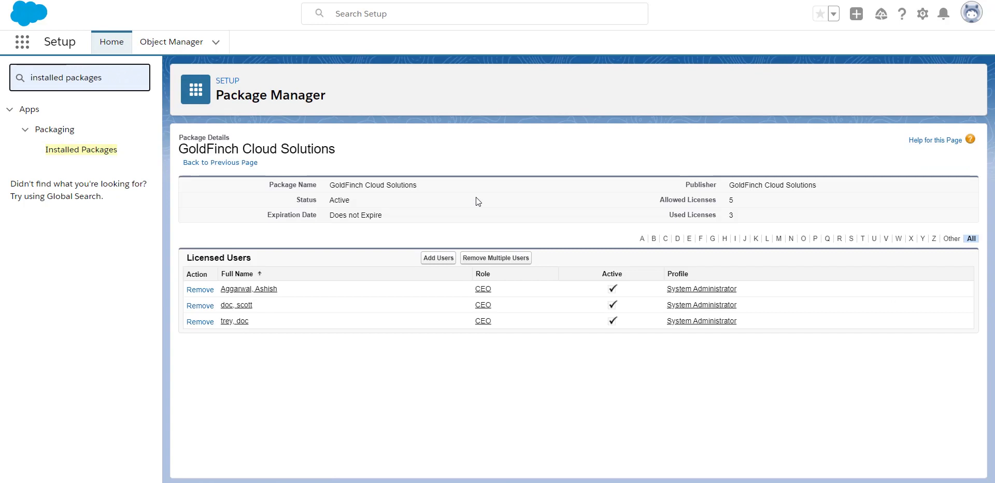
{"action": "left_click", "coordinate": [434, 258]}
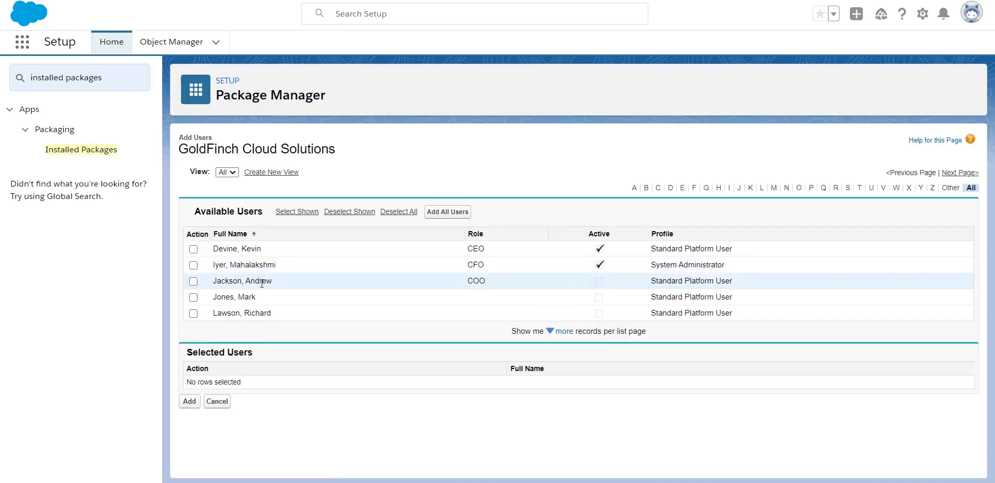
{"action": "left_click", "coordinate": [190, 252]}
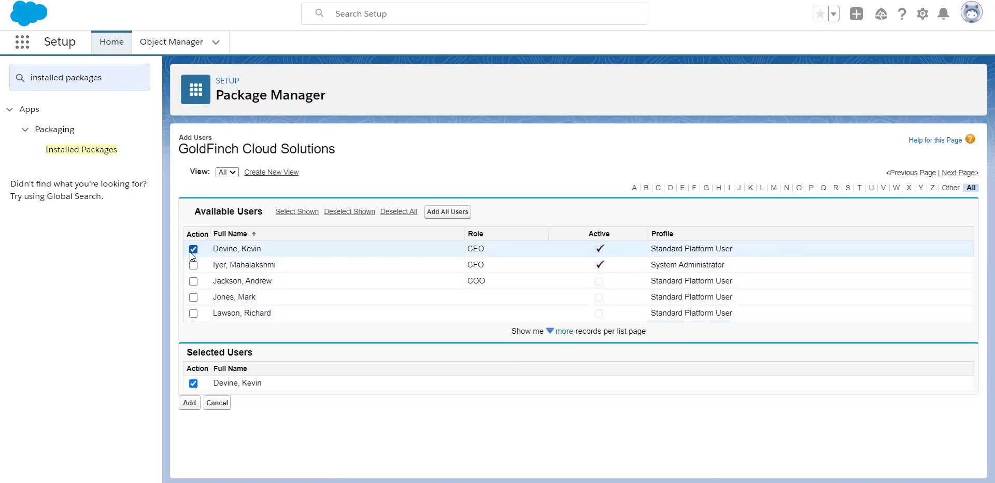
{"action": "left_click", "coordinate": [189, 404]}
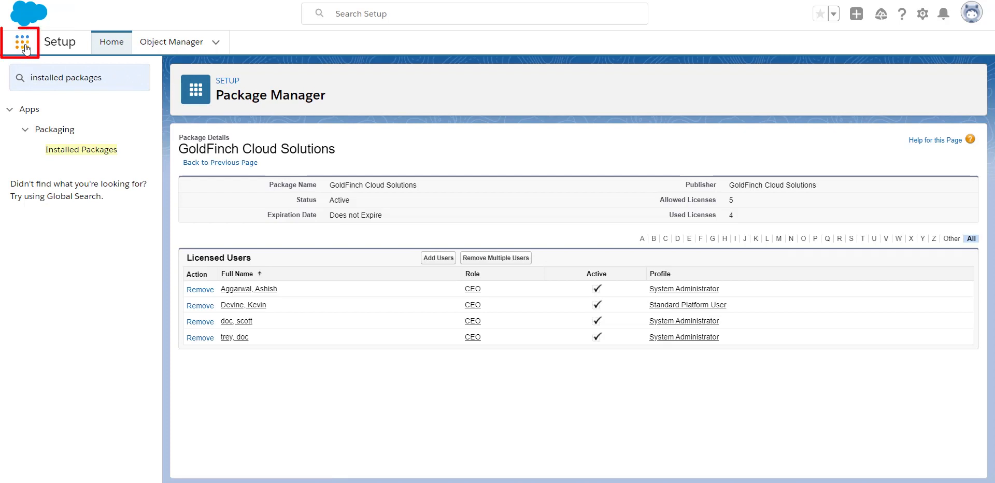
- Open GoldFinch User Setup via the App Launcher and start a new record with the user's name
{"action": "left_click", "coordinate": [24, 45]}
{"action": "type", "text": "user"}
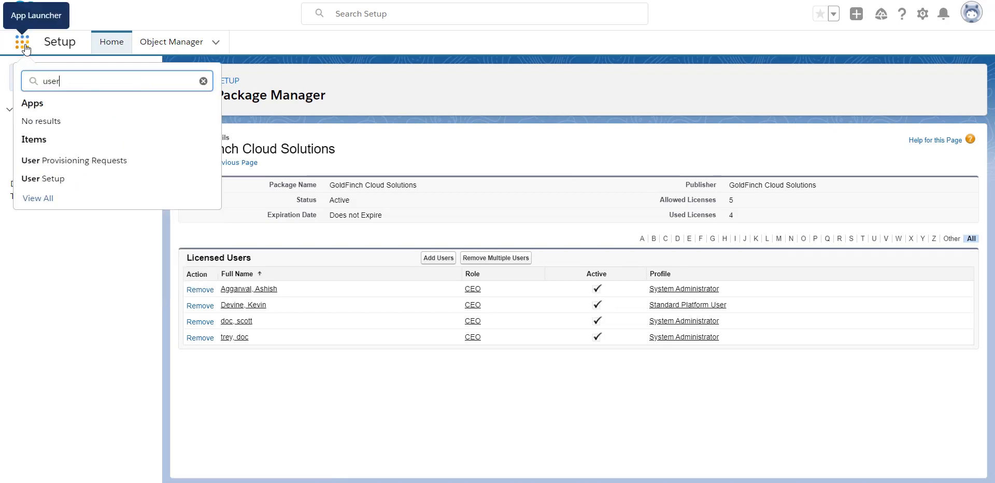
{"action": "type", "text": " setup"}
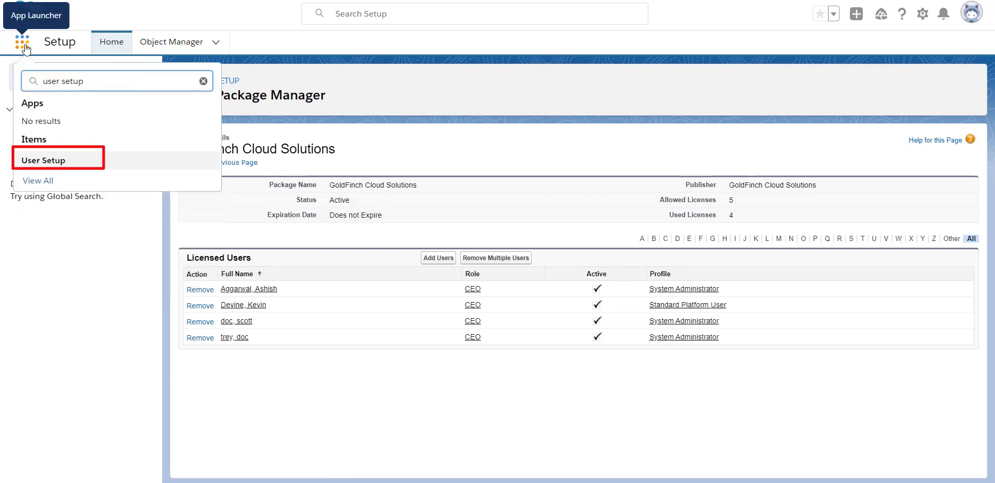
{"action": "left_click", "coordinate": [70, 161]}
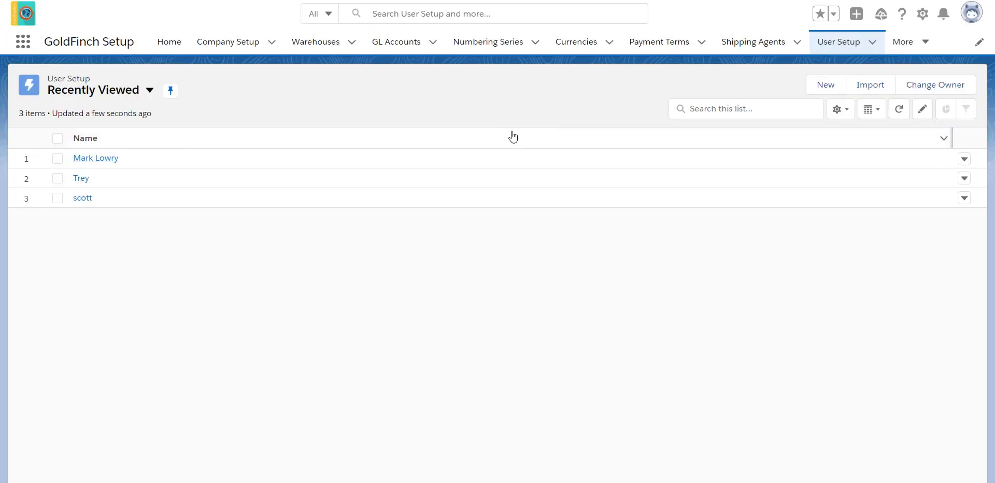
{"action": "left_click", "coordinate": [821, 85]}
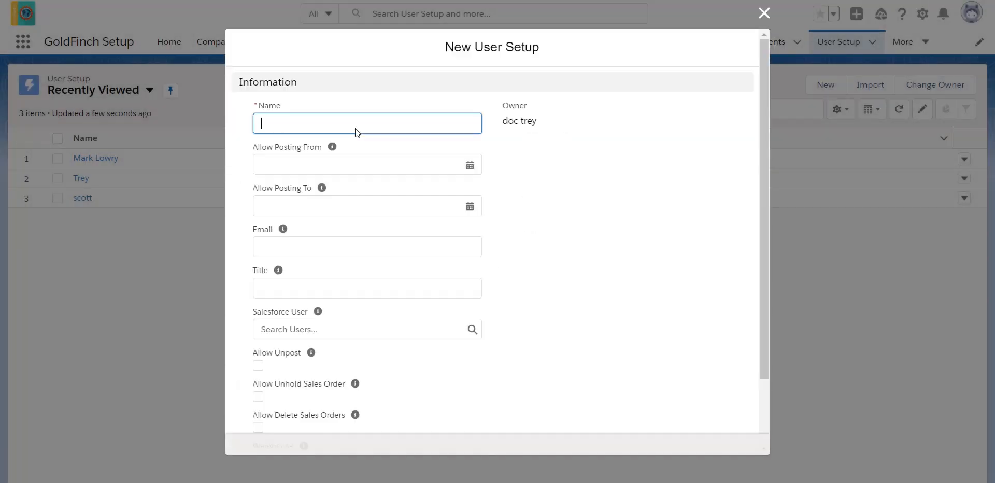
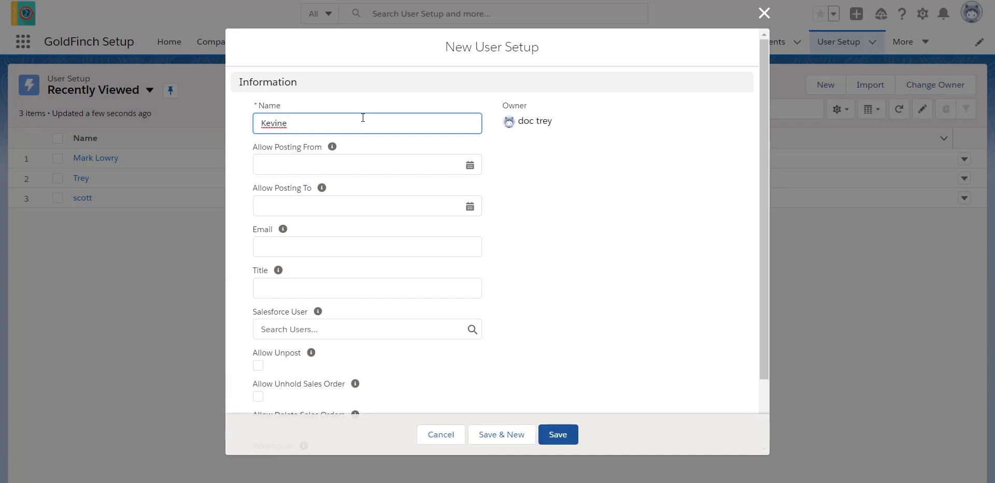
{"action": "left_click", "coordinate": [399, 291]}
- Link the record to the new user's Salesforce account and save it
{"action": "left_click", "coordinate": [371, 331]}
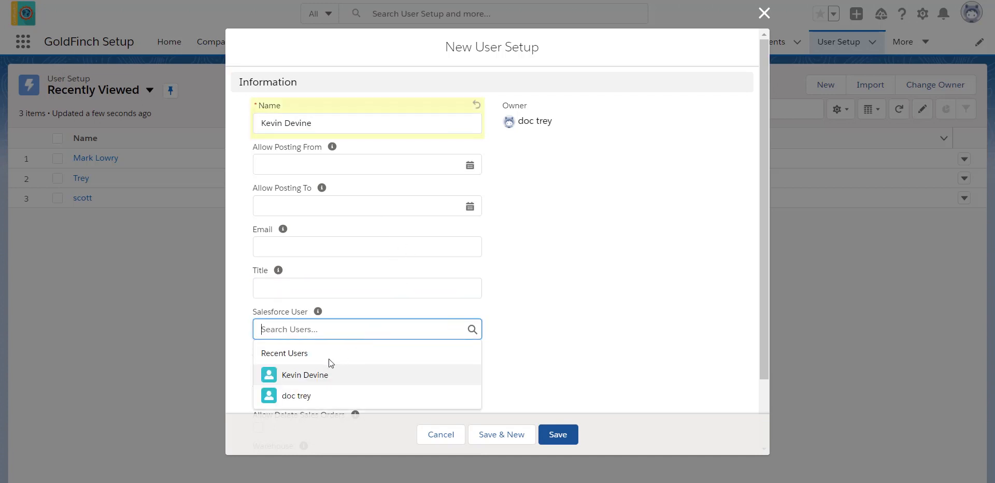
{"action": "left_click", "coordinate": [313, 378]}
{"action": "scroll", "coordinate": [533, 325], "scroll_direction": "down", "scroll_amount": 3}
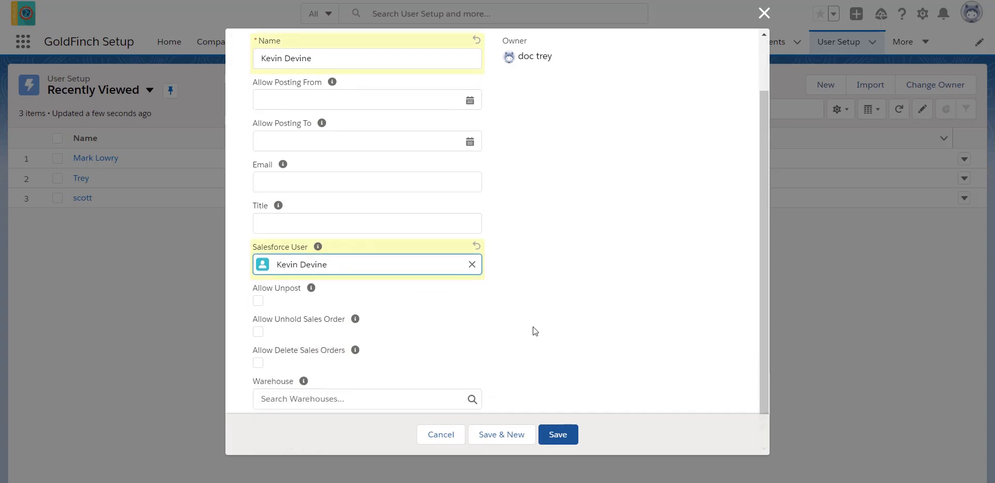
{"action": "left_click", "coordinate": [569, 439]}
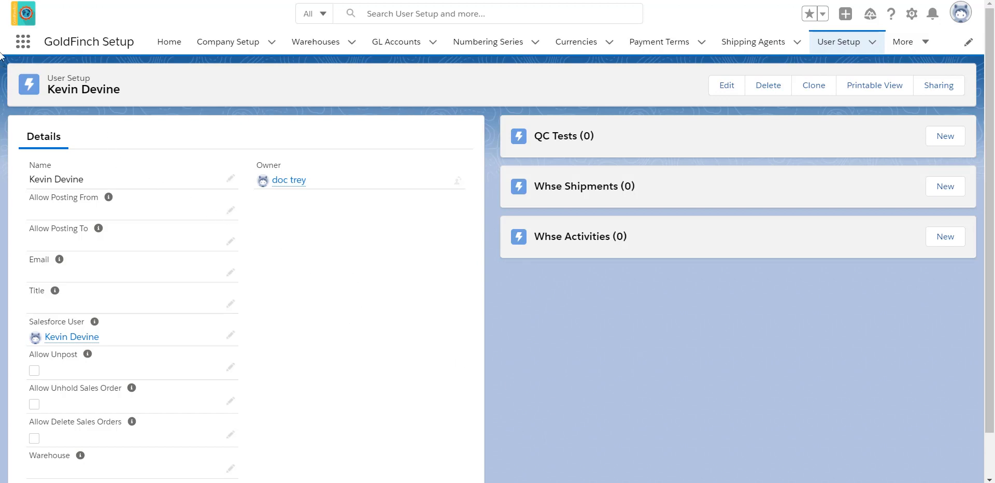
{"action": "left_click", "coordinate": [25, 37]}
{"action": "type", "text": "import inve"}
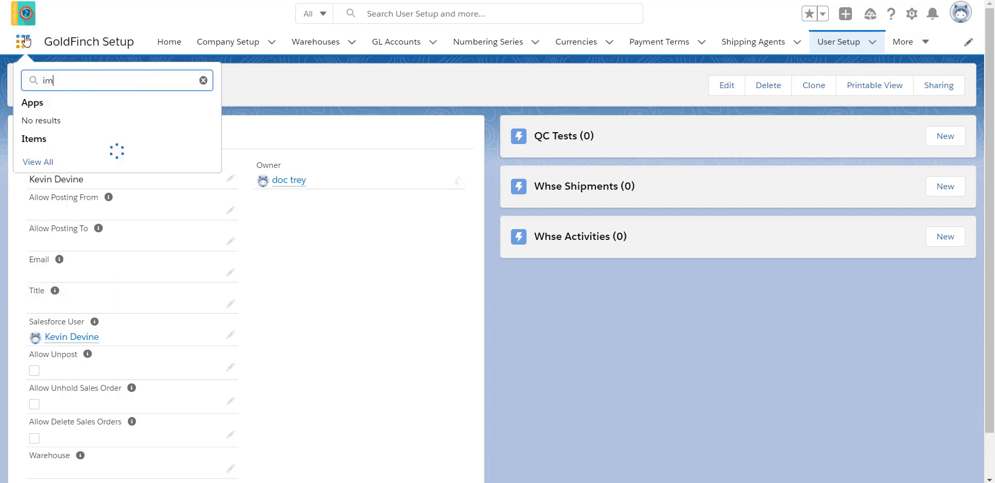